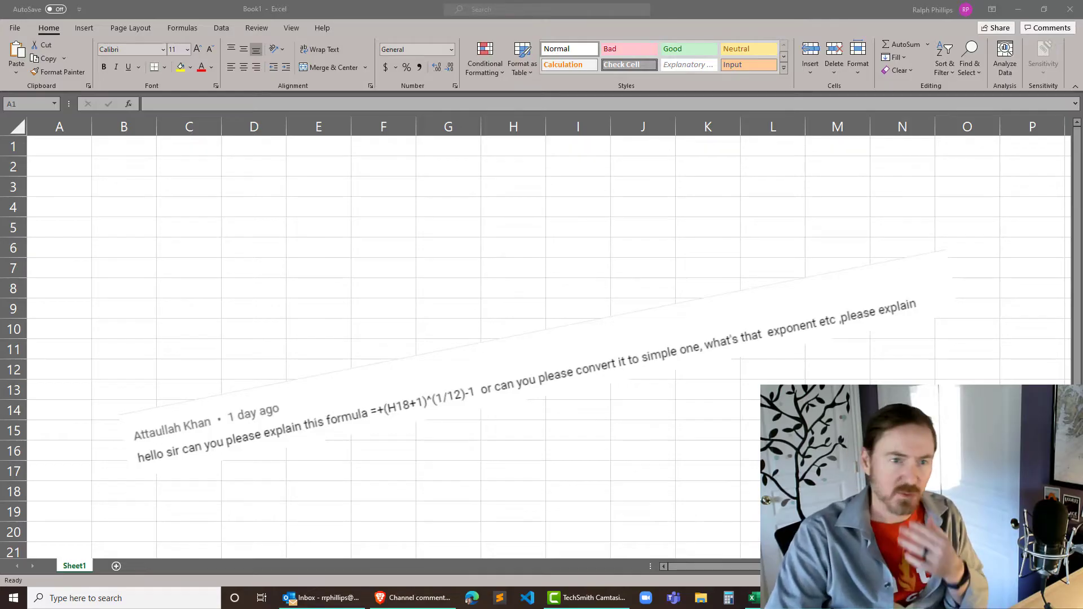
# Step: Enter the title 'Cash Flows' in cell A1
pyautogui.click(367, 254)
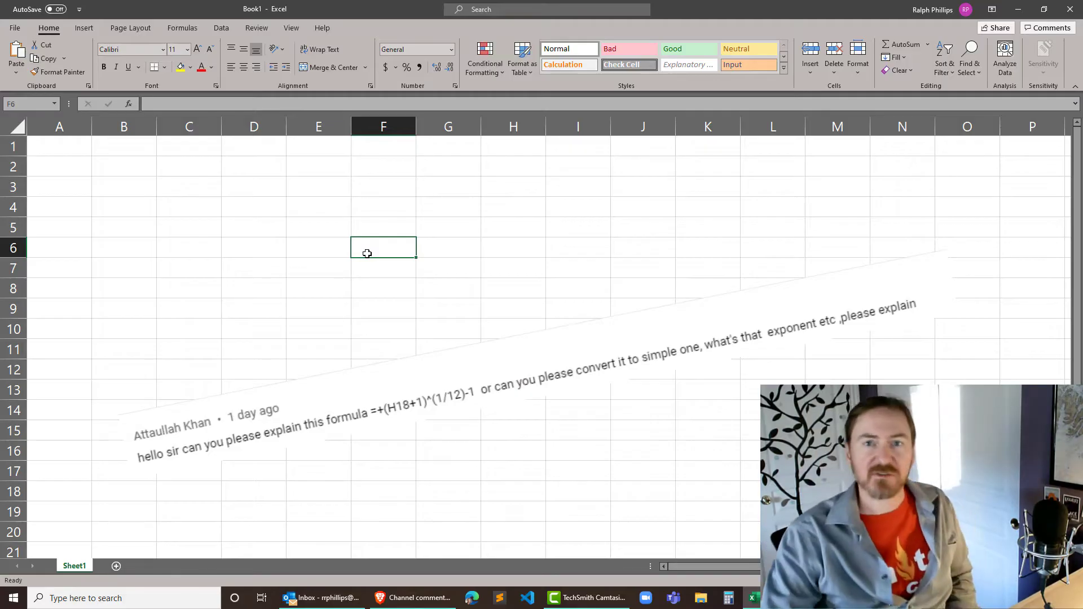
pyautogui.click(205, 249)
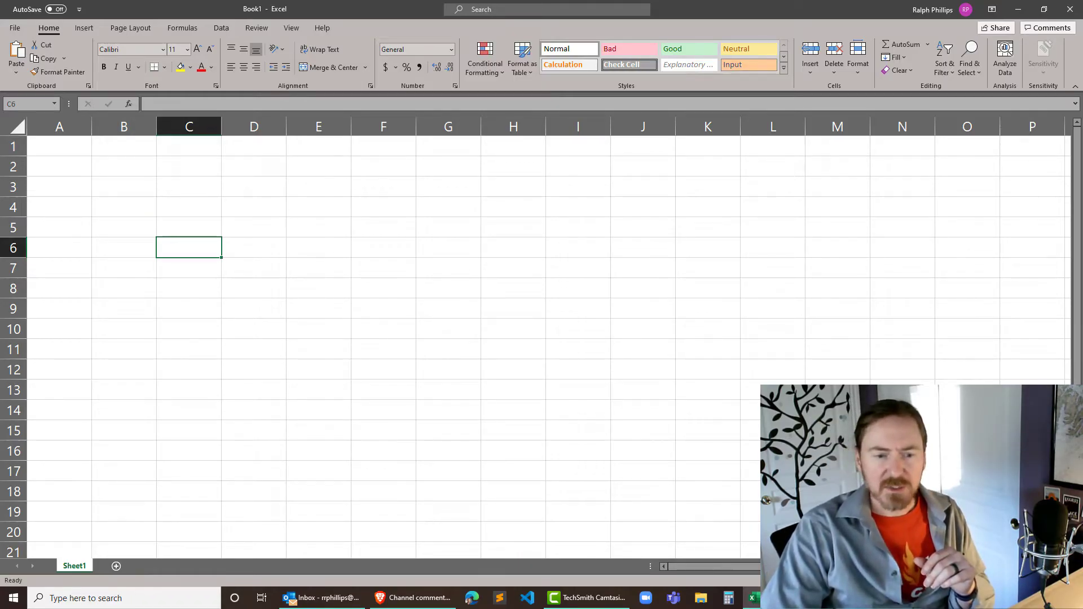
pyautogui.hscroll(2, 548, 338)
pyautogui.hscroll(-2, 547, 338)
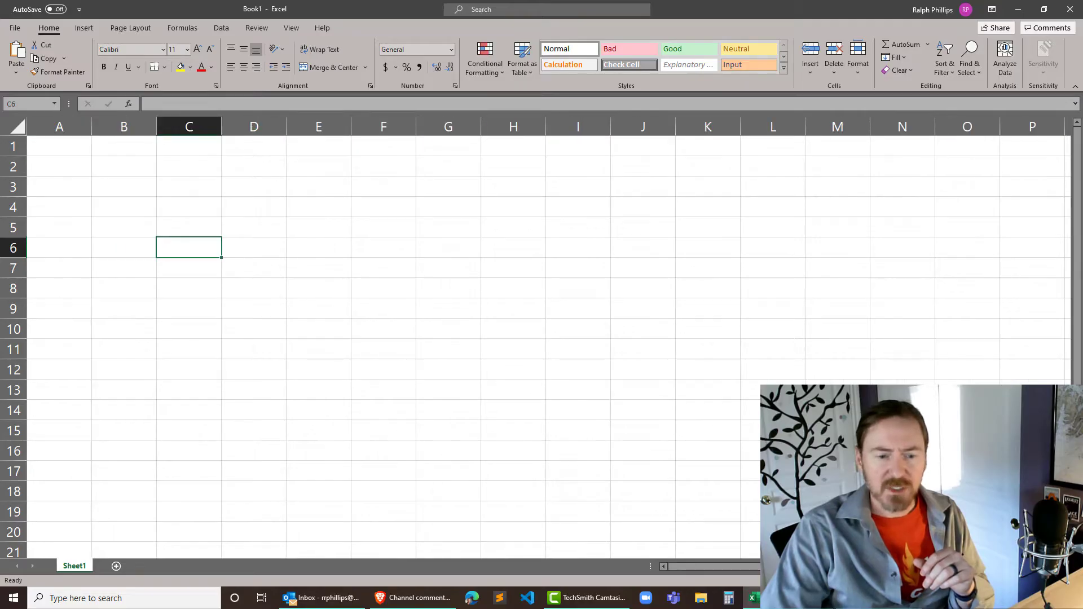
pyautogui.scroll(2, 515, 353)
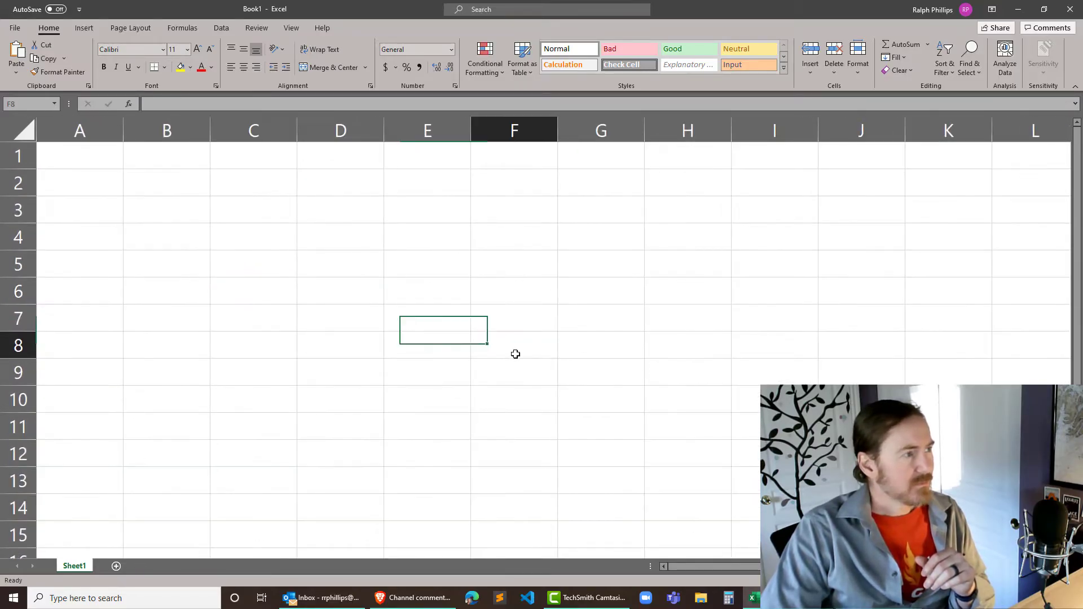
pyautogui.click(515, 350)
pyautogui.click(89, 164)
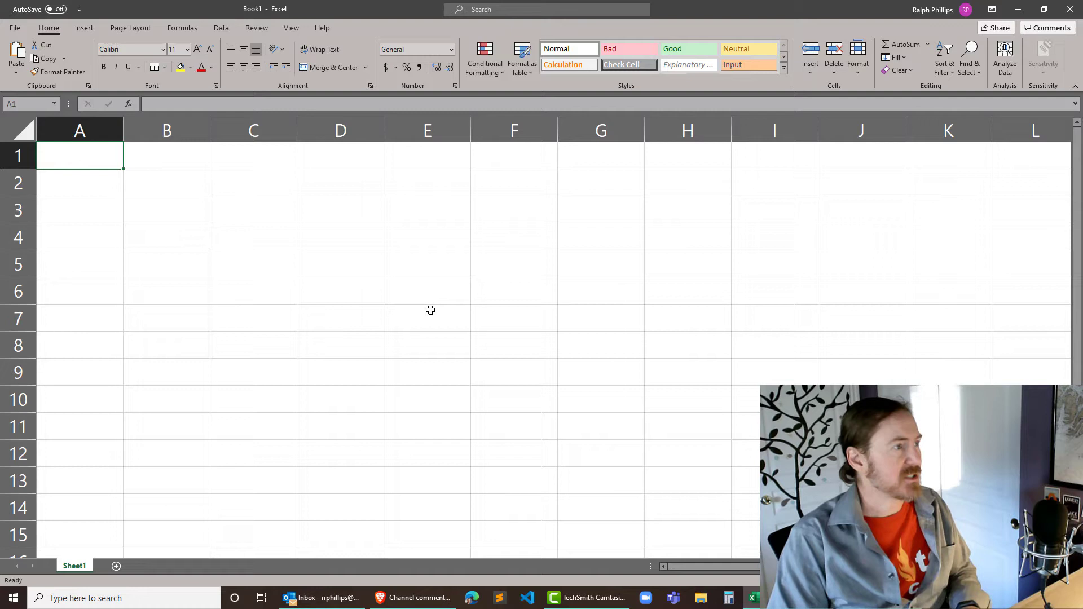
pyautogui.write('Cash Florw')
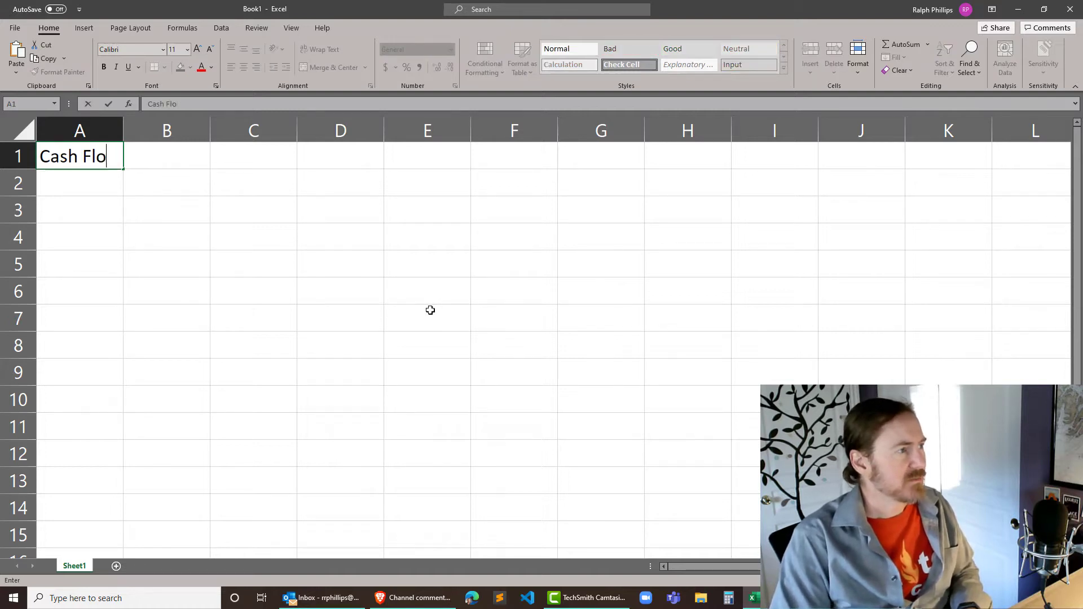
pyautogui.press('BackSpace')
pyautogui.press('BackSpace')
pyautogui.write('ws')
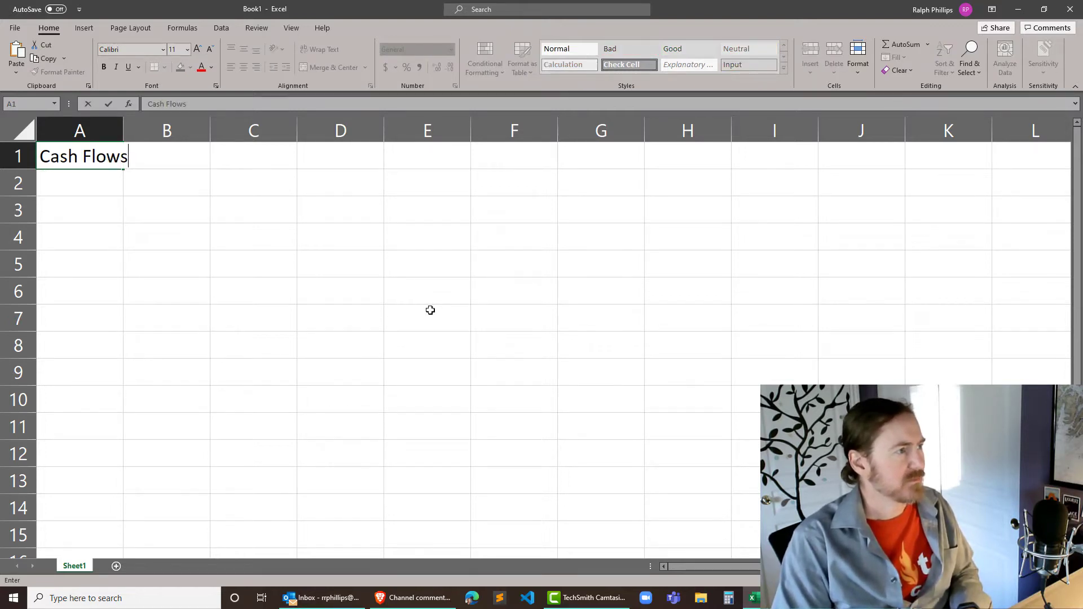
pyautogui.press('Return')
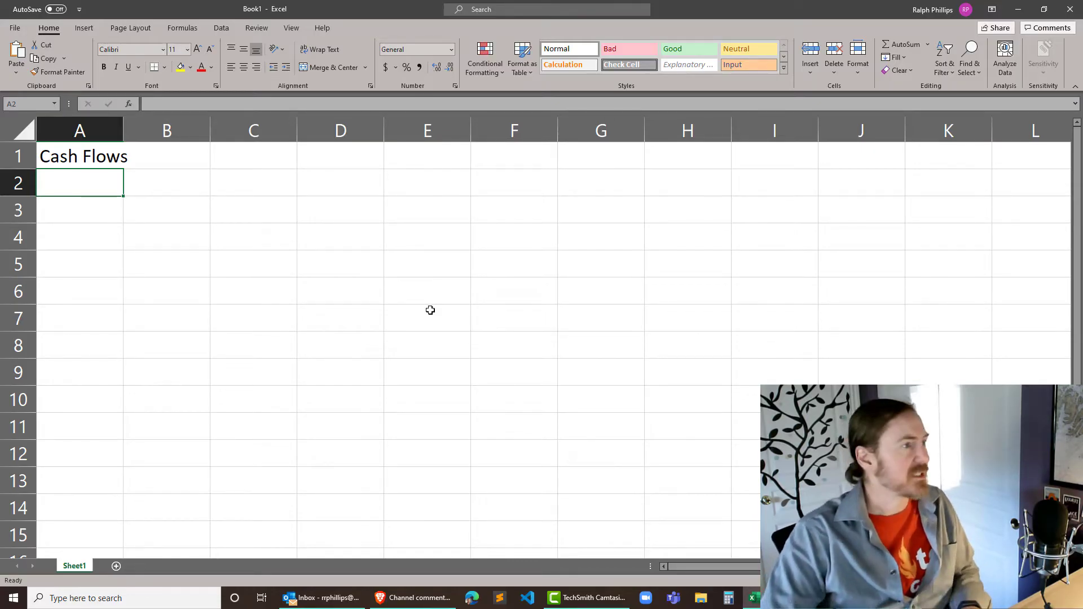
# Step: Enter Year 0 and Year 1 in A2:A3, then fill the labels down to Year 8 in A10
pyautogui.write('Year 0')
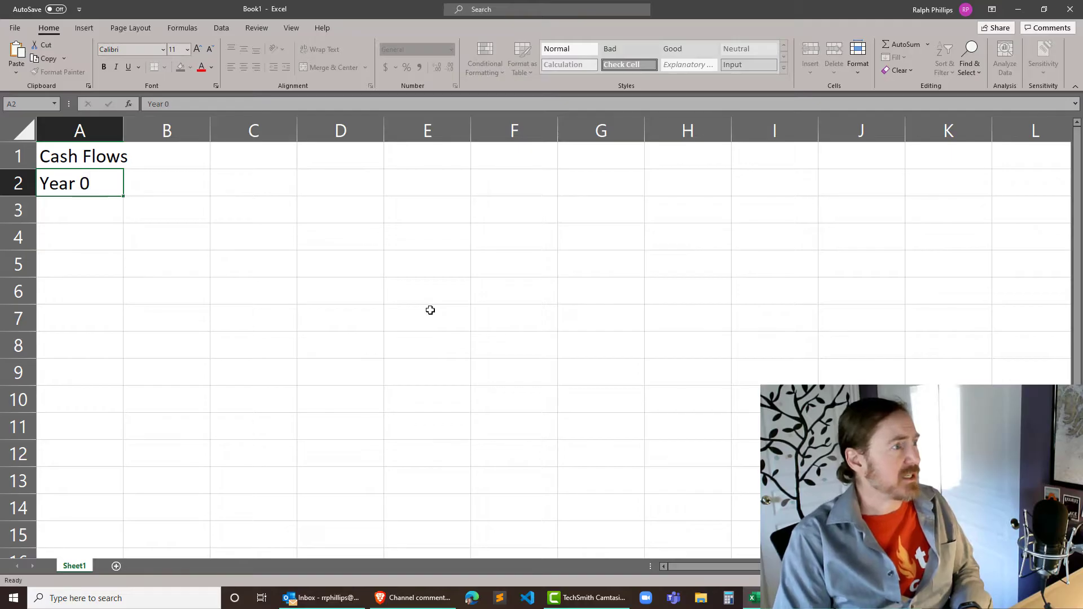
pyautogui.press('Return')
pyautogui.write('Year 1')
pyautogui.press('Return')
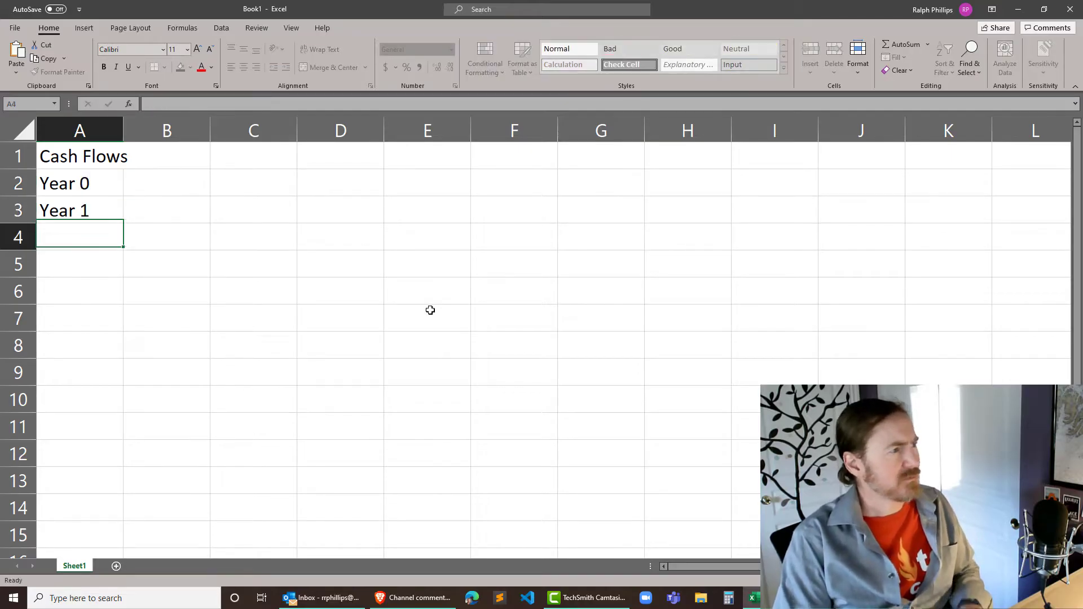
pyautogui.click(72, 213)
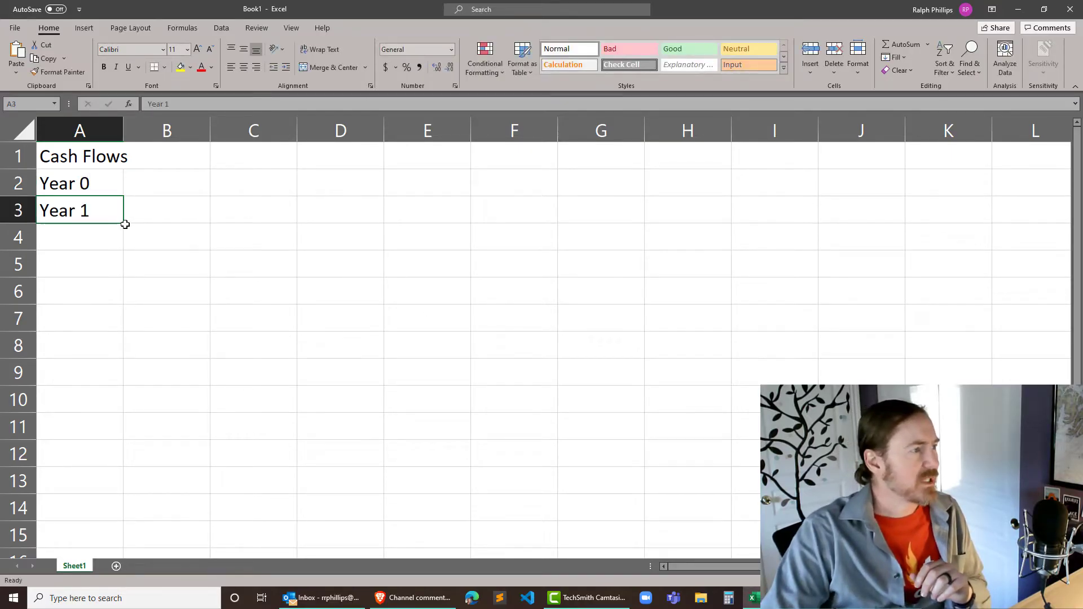
pyautogui.moveTo(122, 223); pyautogui.dragTo(125, 421)
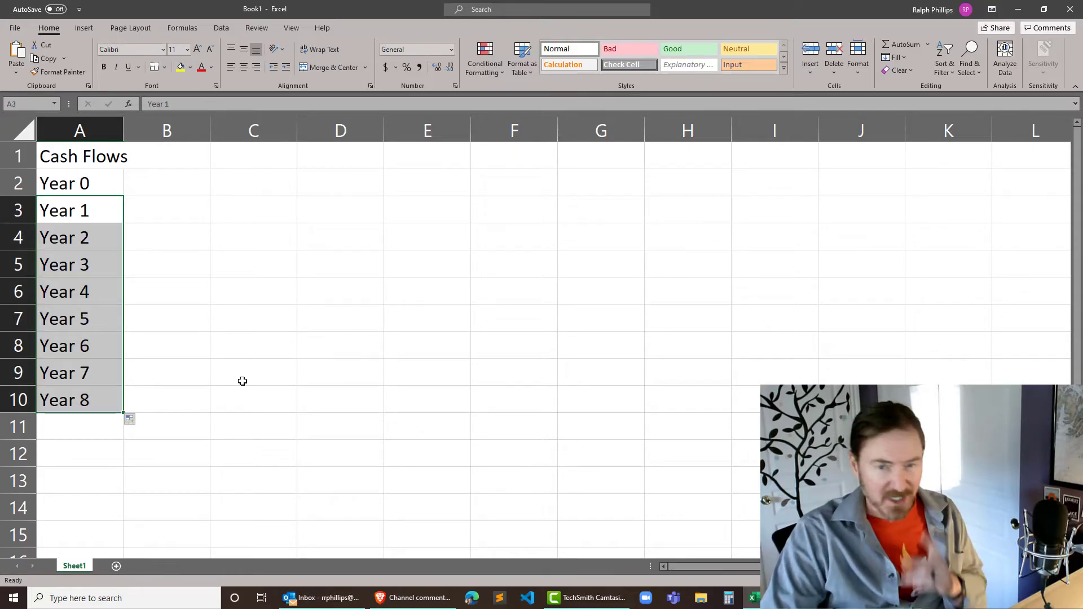
# Step: Enter the cash flows -4000, 350 and 550 in B2:B4
pyautogui.click(216, 283)
pyautogui.click(192, 185)
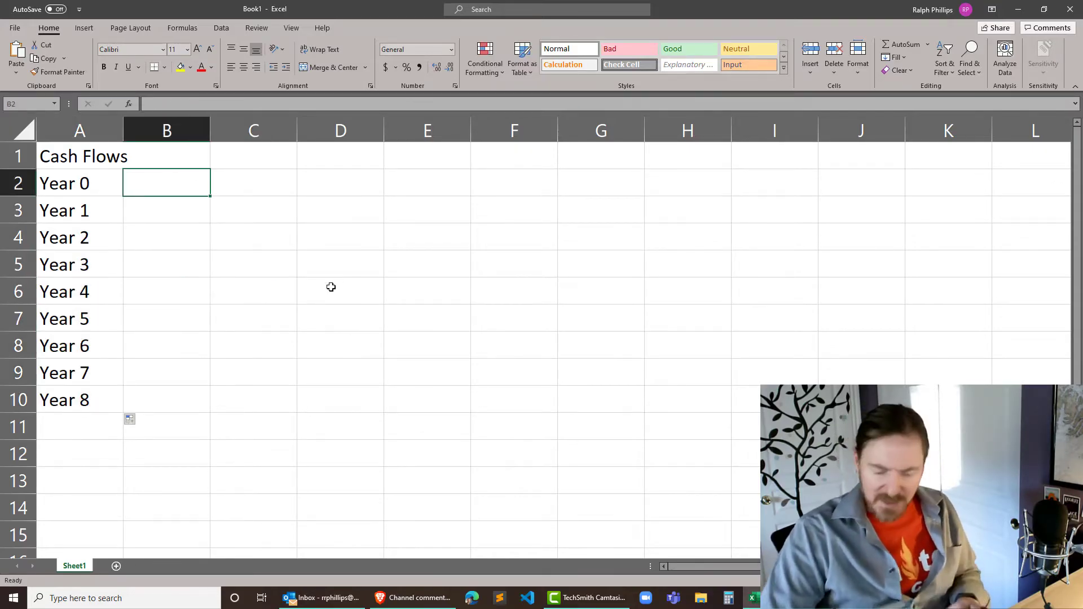
pyautogui.write('-4000')
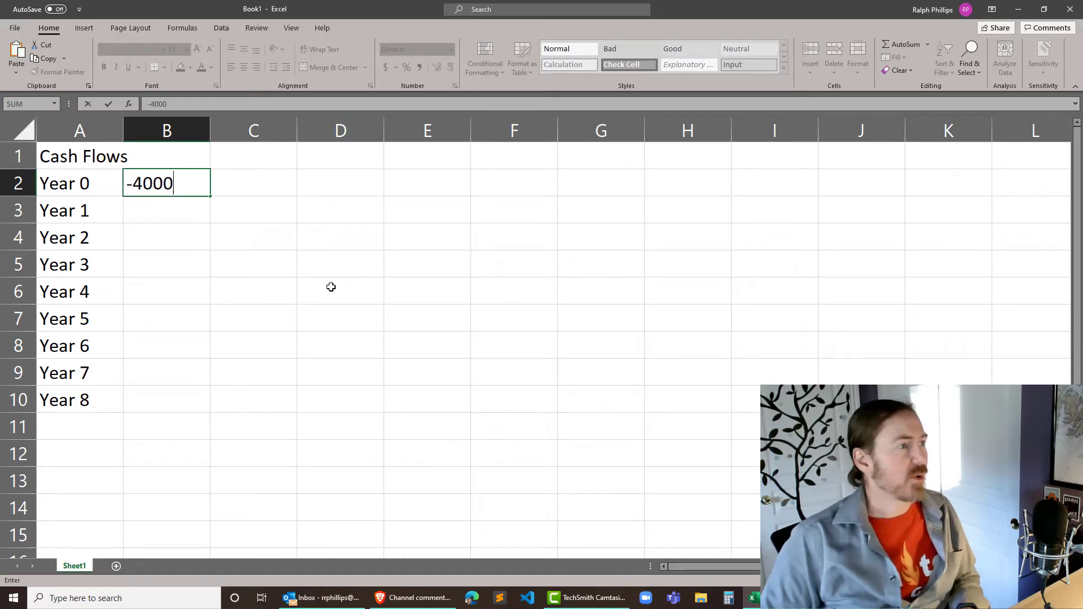
pyautogui.press('Return')
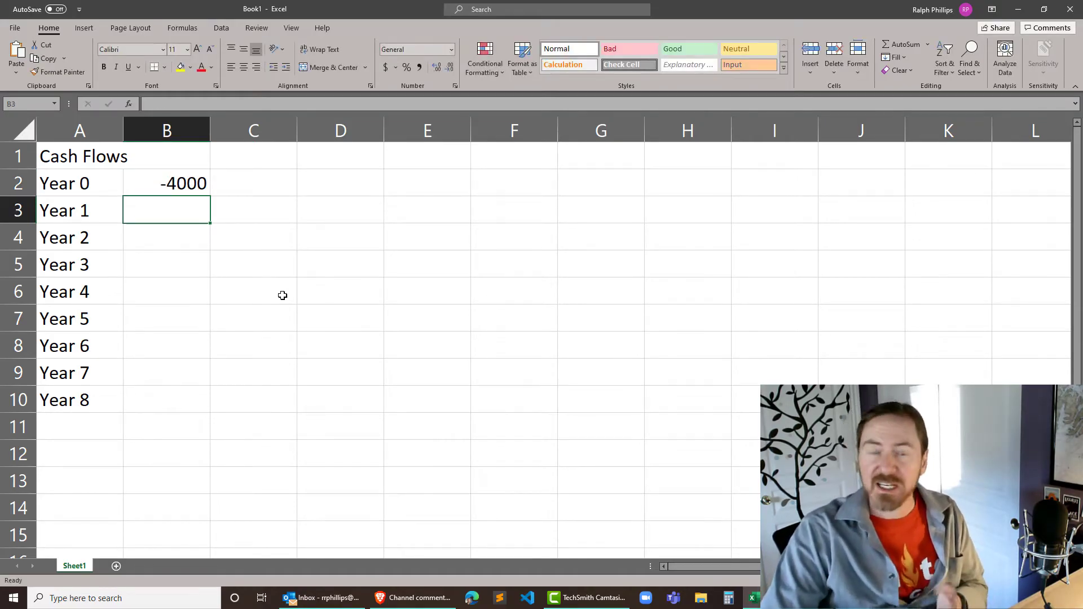
pyautogui.click(168, 274)
pyautogui.click(186, 207)
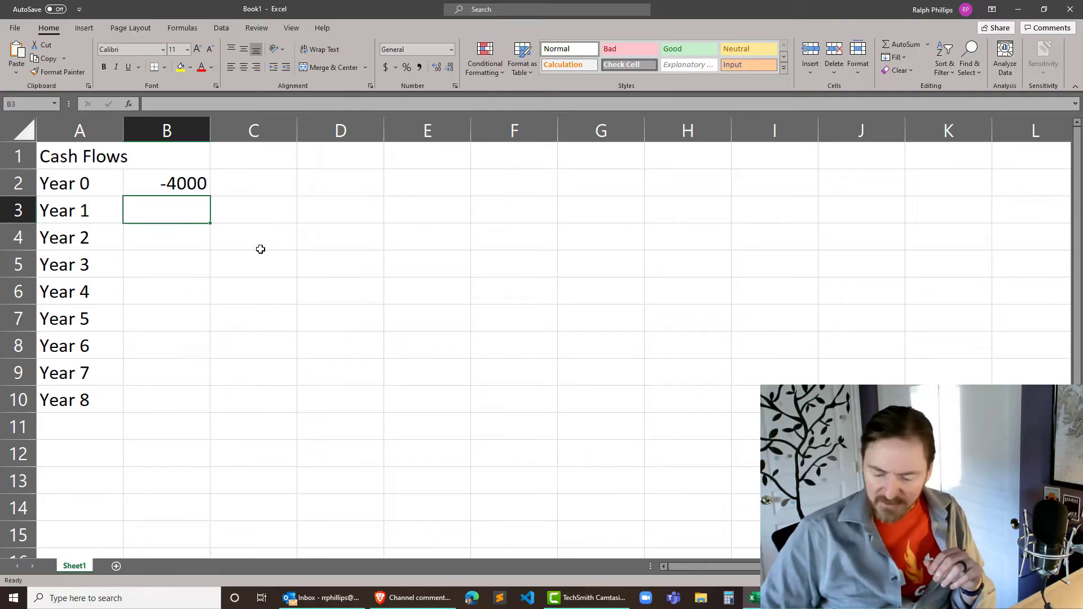
pyautogui.write('350')
pyautogui.press('Return')
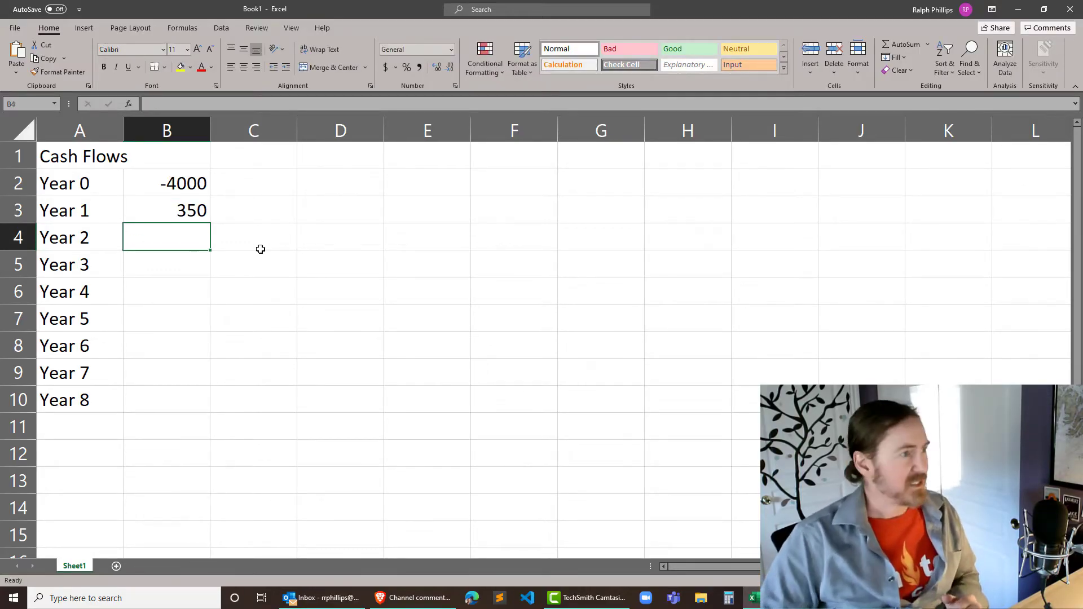
pyautogui.write('550')
pyautogui.press('Return')
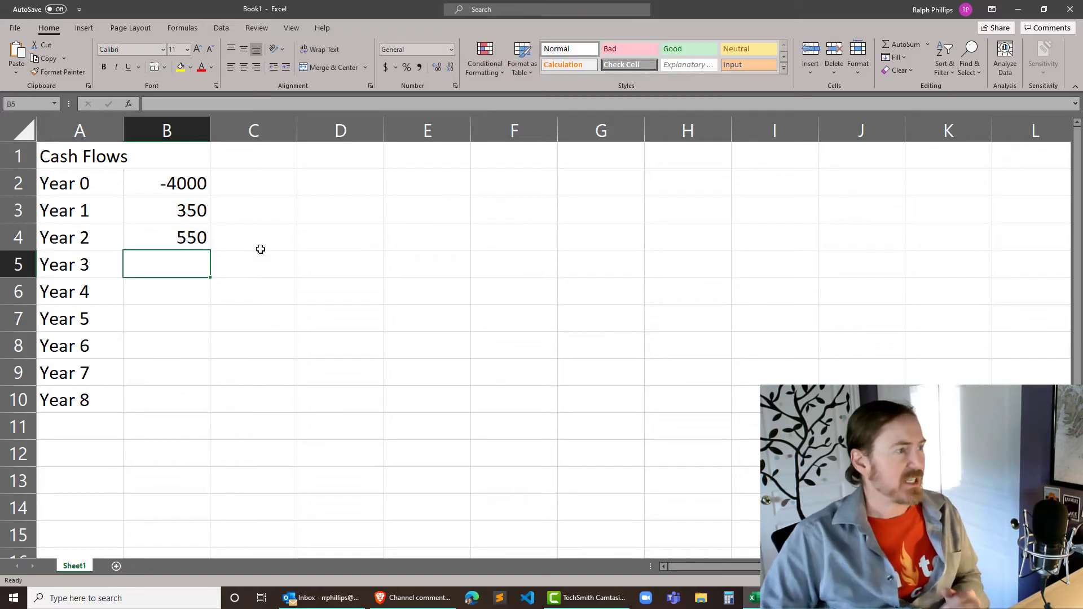
# Step: Extend the 350, 550 series down to B10, then overwrite the Year 8 amount with 1200
pyautogui.moveTo(193, 211); pyautogui.dragTo(195, 411)
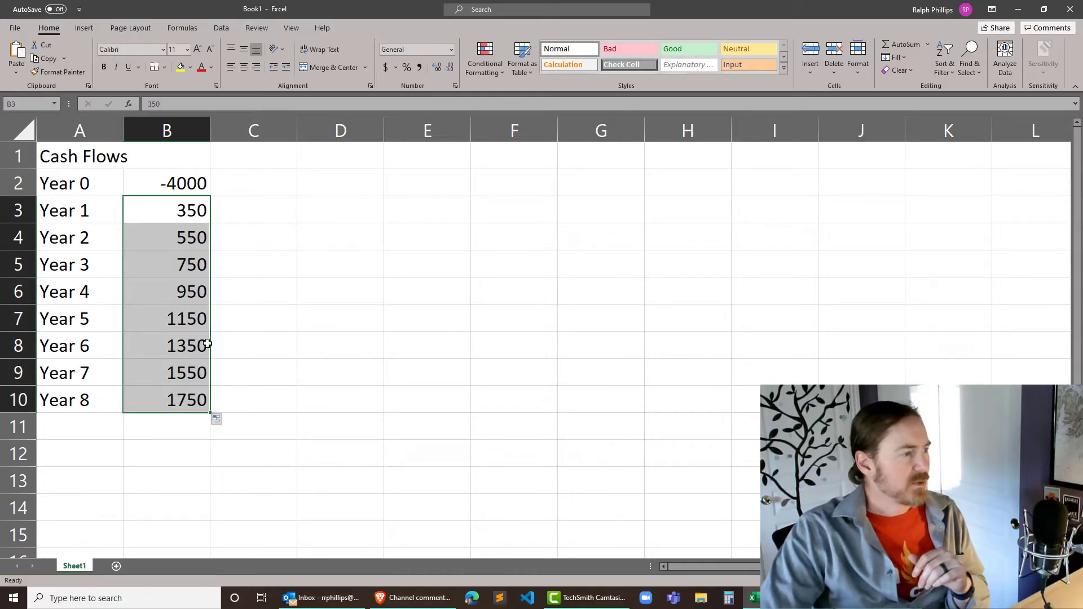
pyautogui.click(196, 395)
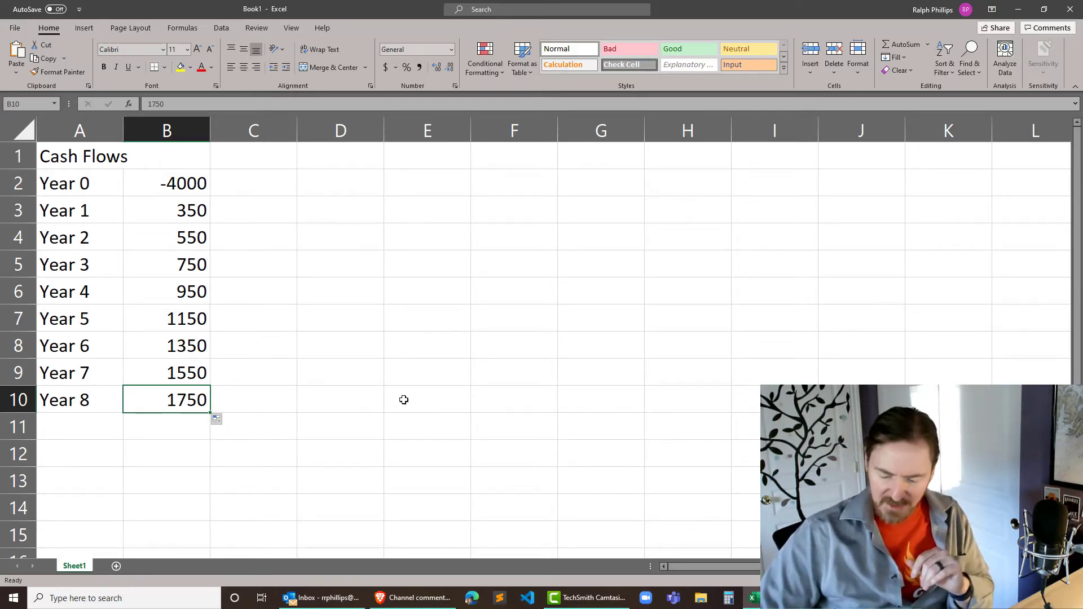
pyautogui.write('1200')
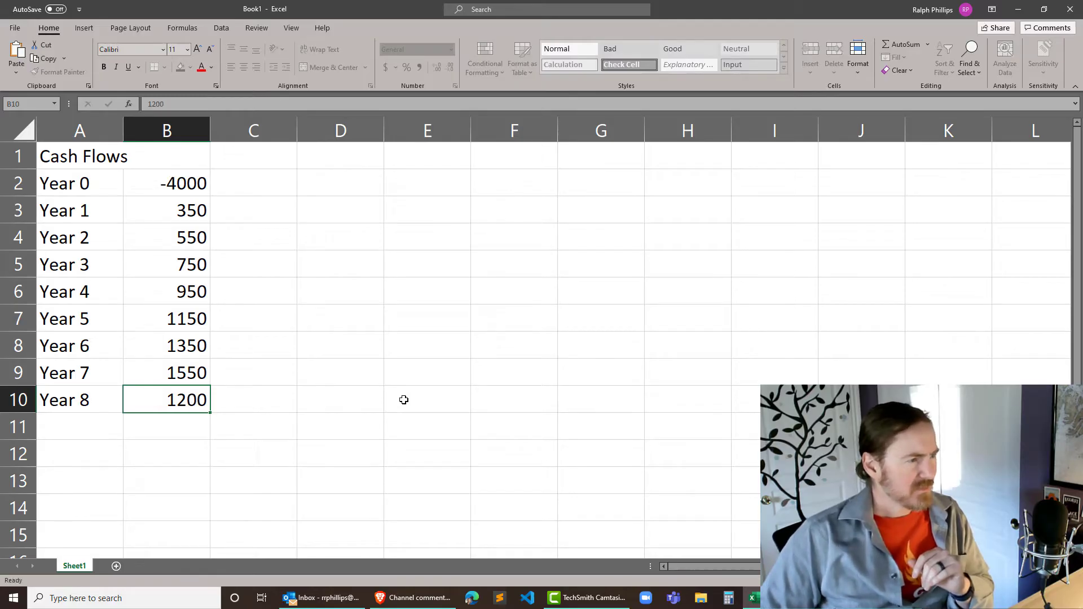
pyautogui.press('Return')
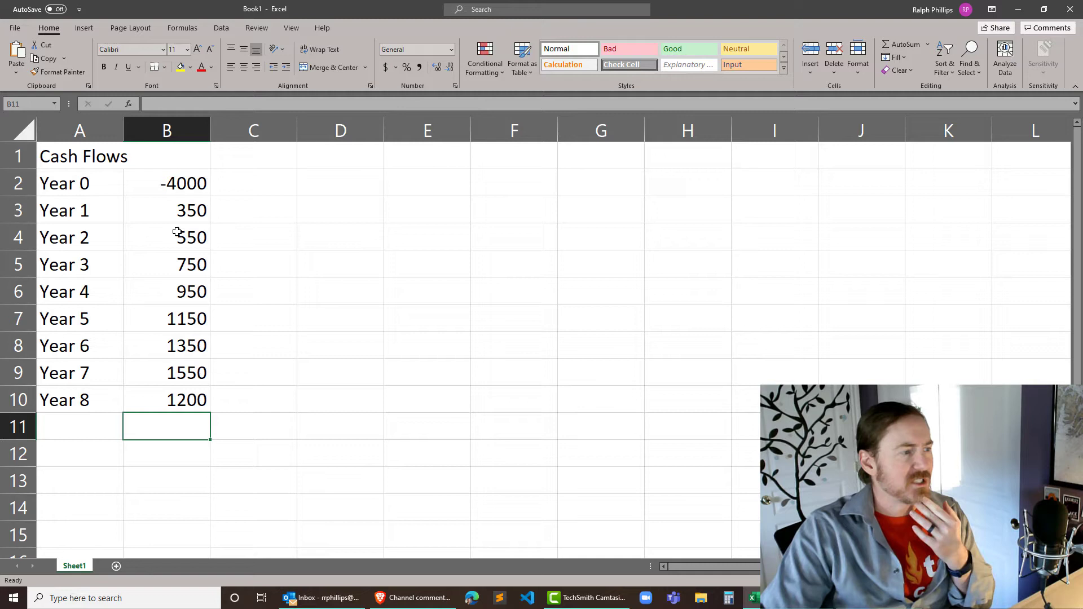
pyautogui.click(177, 187)
pyautogui.moveTo(181, 205); pyautogui.dragTo(183, 404)
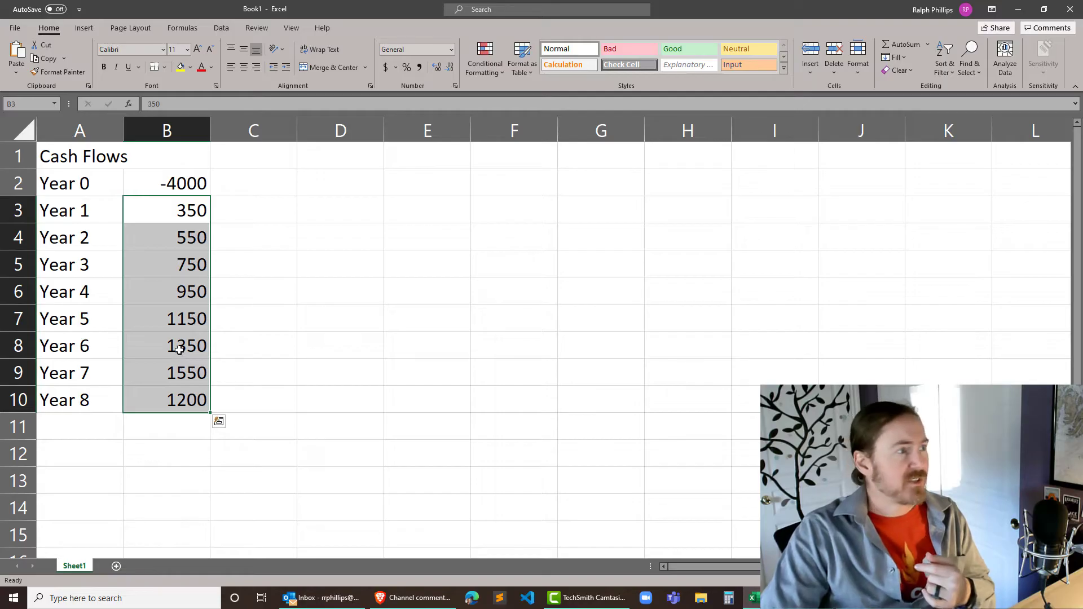
pyautogui.click(188, 241)
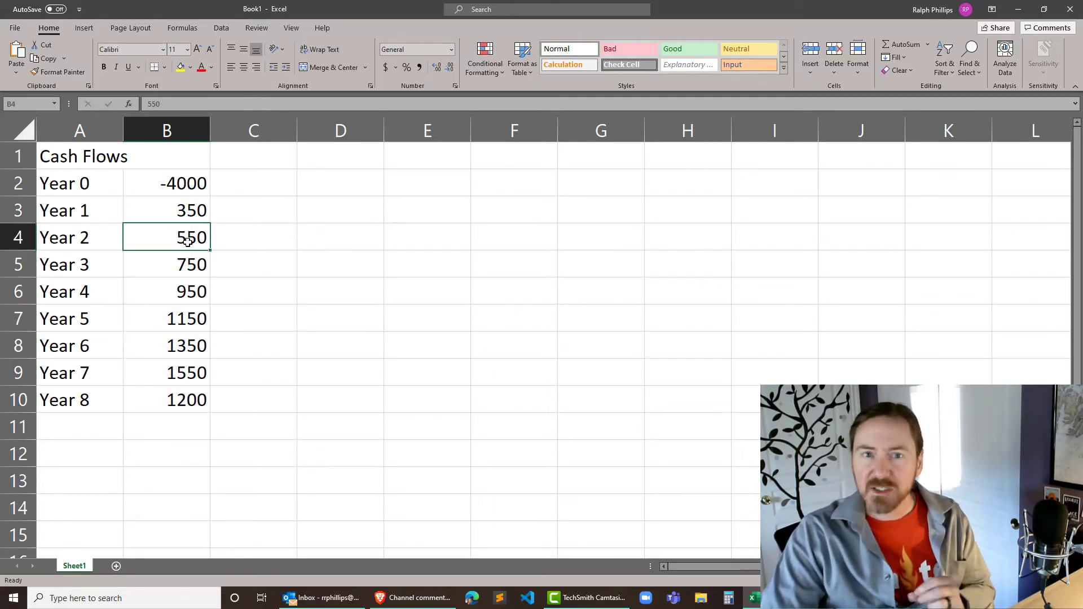
# Step: Label cell E2 as IRR
pyautogui.click(442, 187)
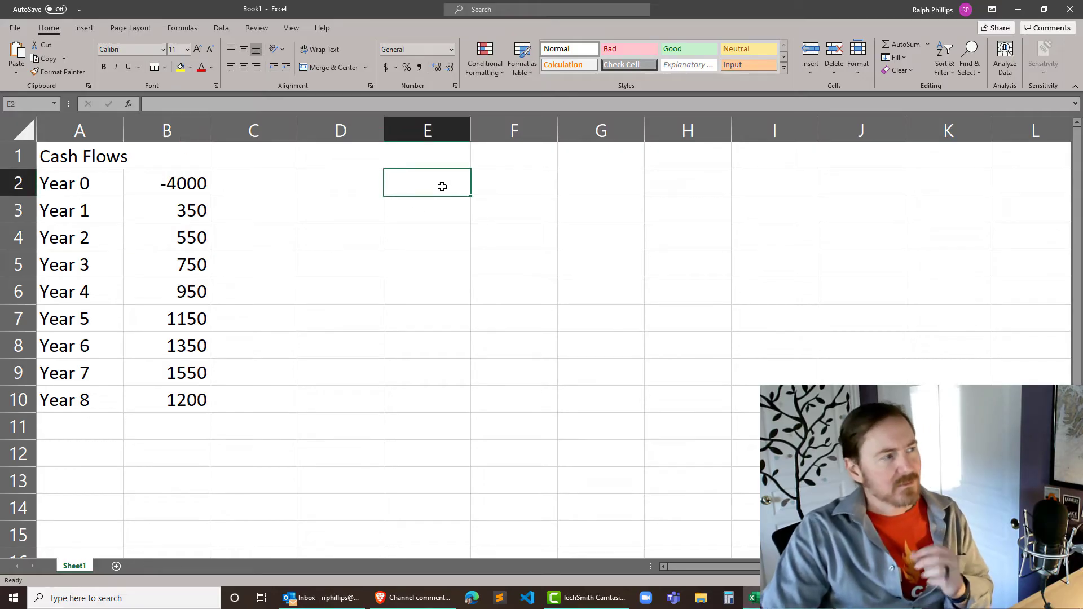
pyautogui.write('IRR')
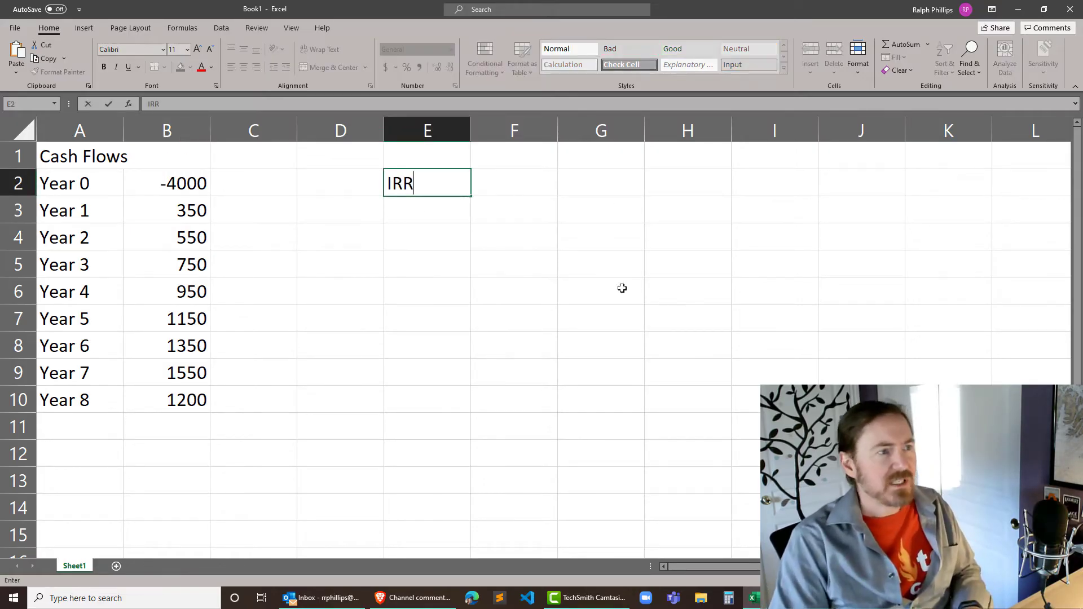
pyautogui.press('Tab')
# Step: Enter =IRR(B2:B10,.1) in F2, returning 14%
pyautogui.write('=')
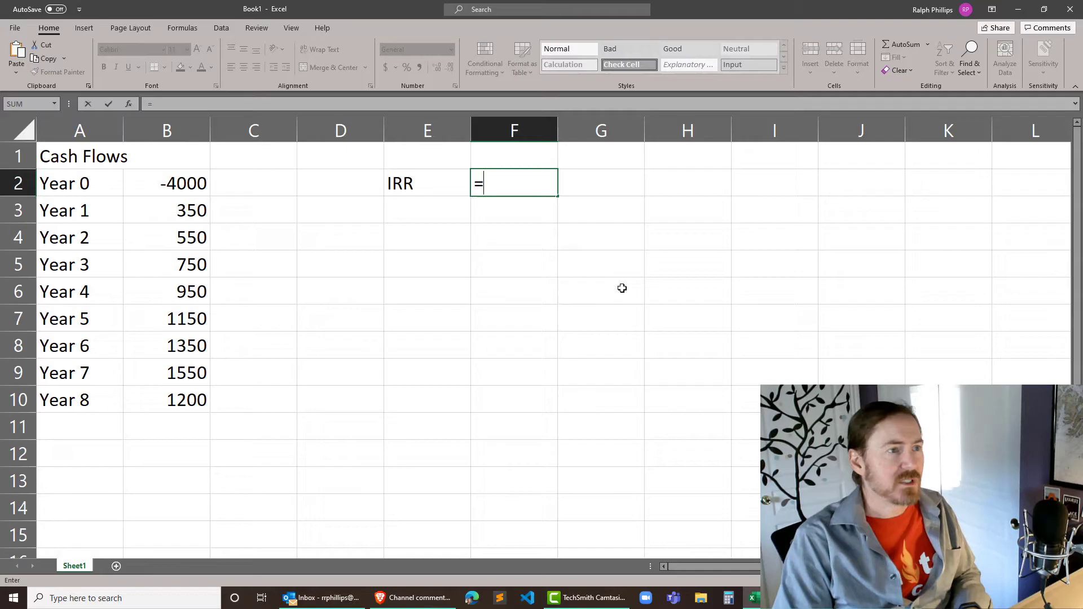
pyautogui.write('irr(')
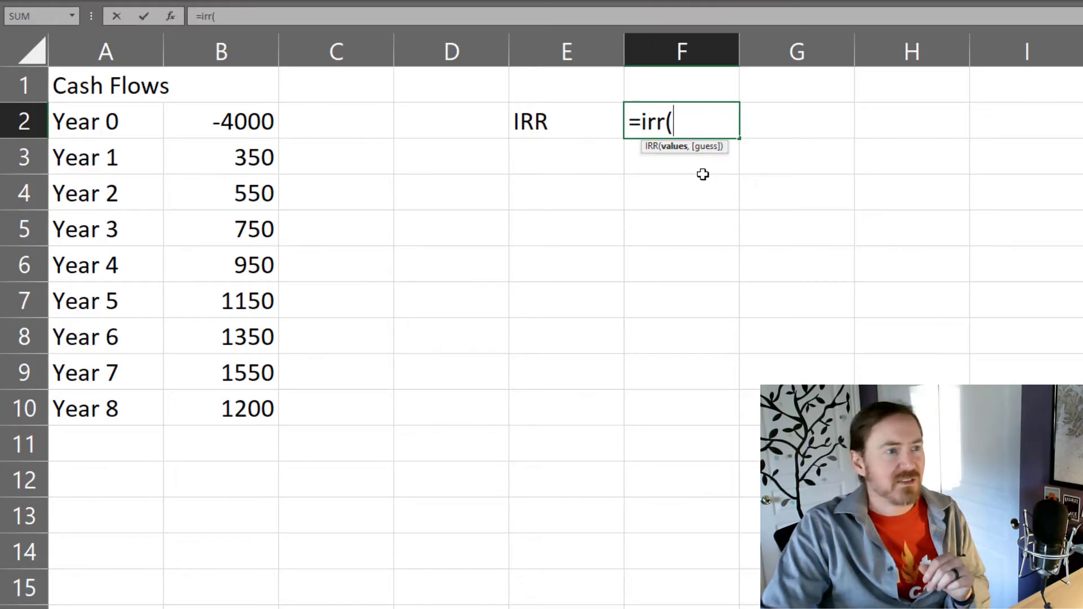
pyautogui.moveTo(219, 132); pyautogui.dragTo(193, 410)
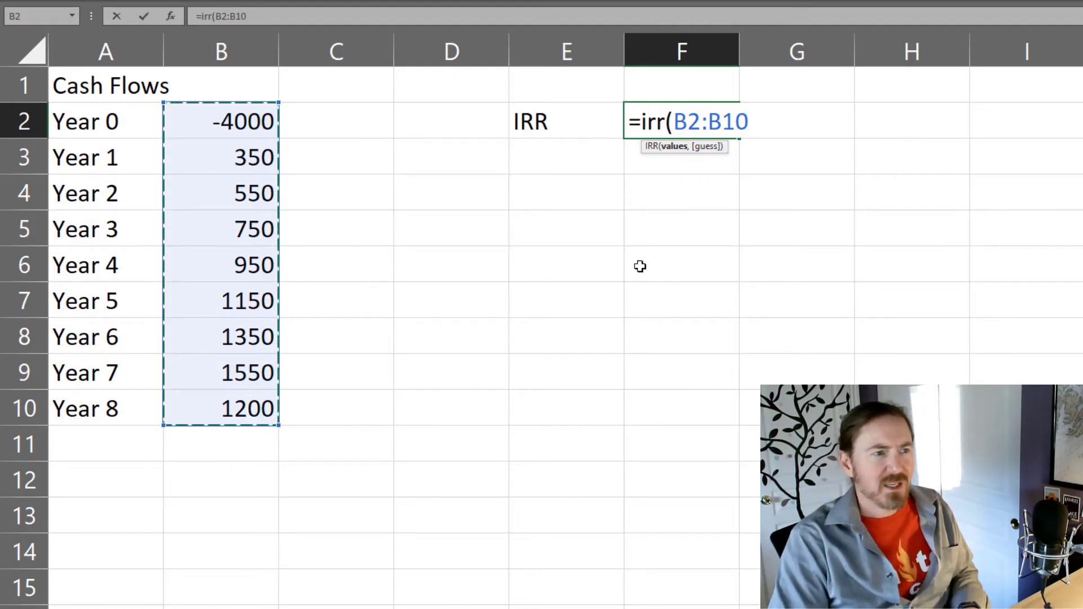
pyautogui.write(',')
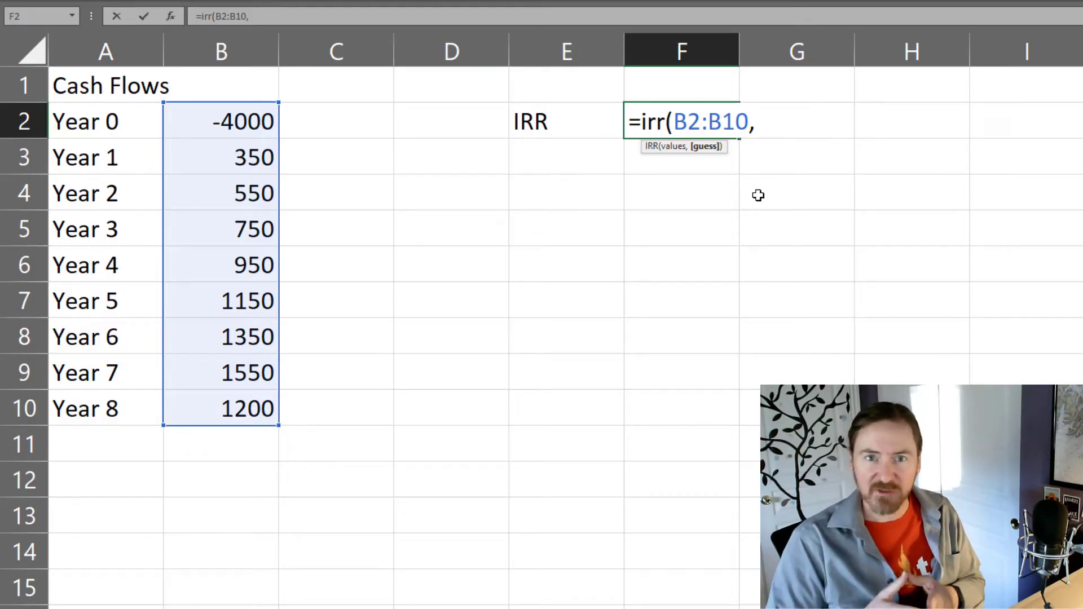
pyautogui.write('.1')
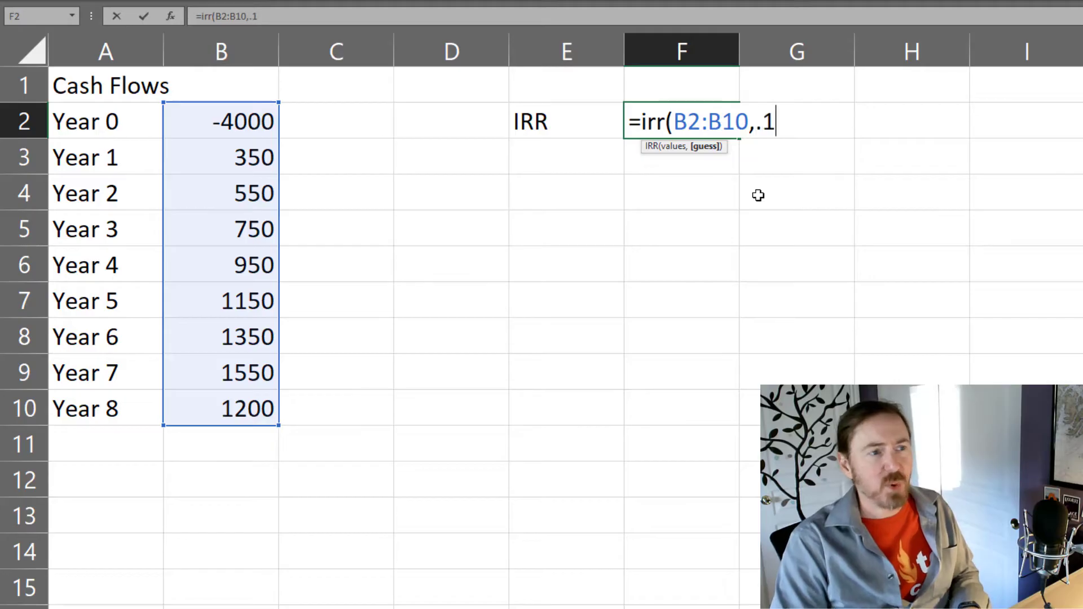
pyautogui.write(')')
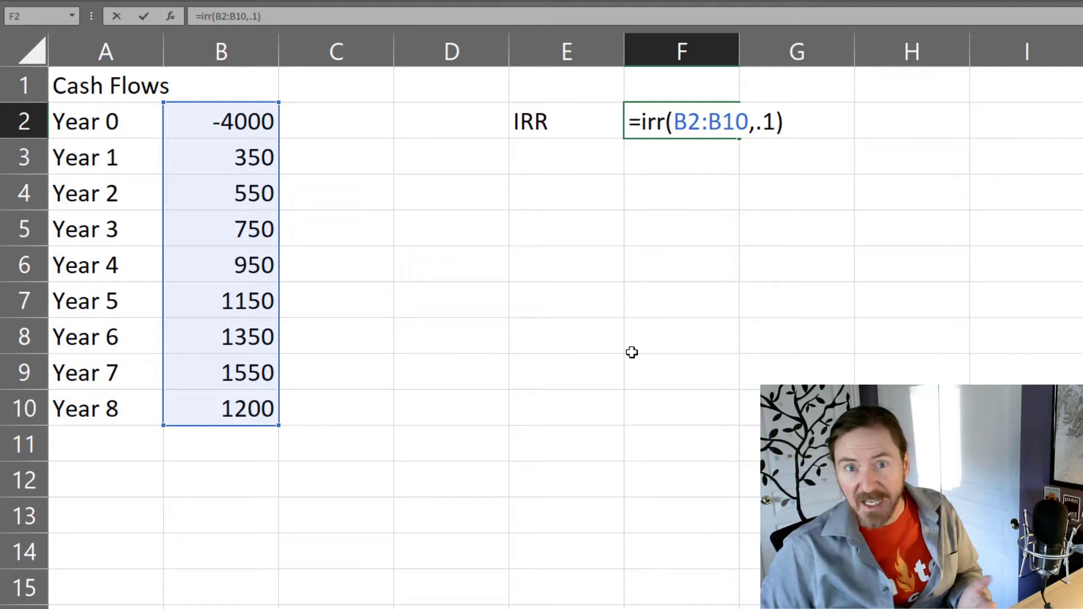
pyautogui.press('Return')
pyautogui.press('Left')
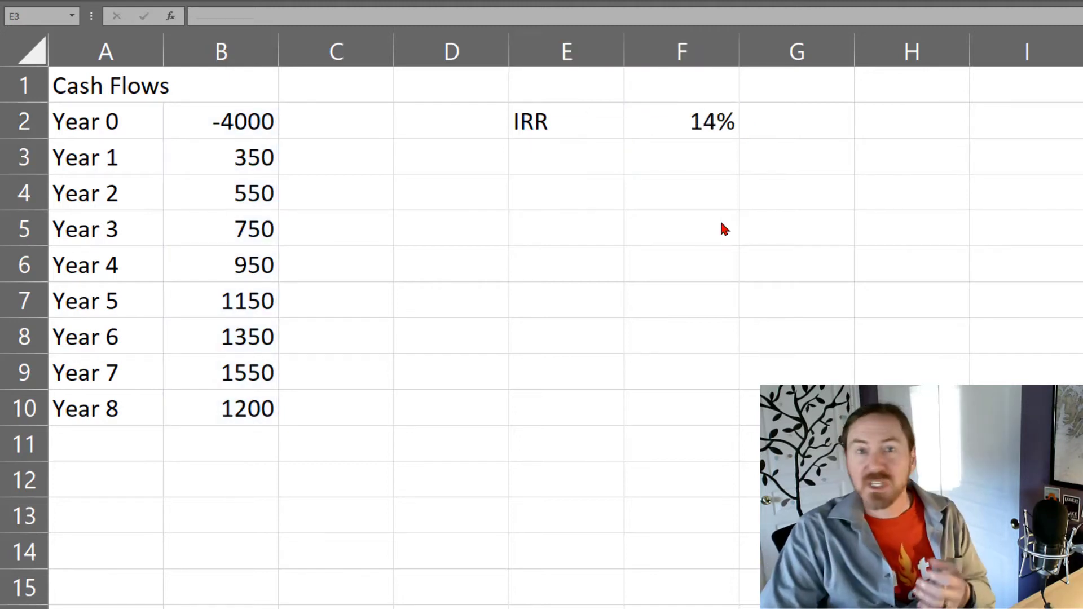
# Step: Add one decimal place to the IRR result in F2 so it reads 14.3%
pyautogui.click(701, 116)
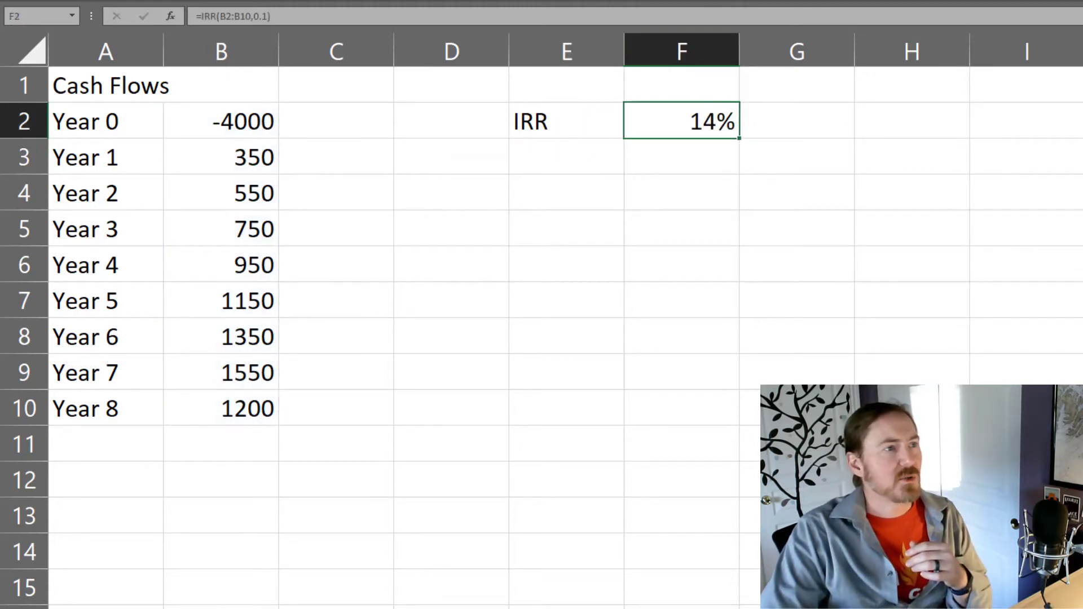
pyautogui.click(602, 11)
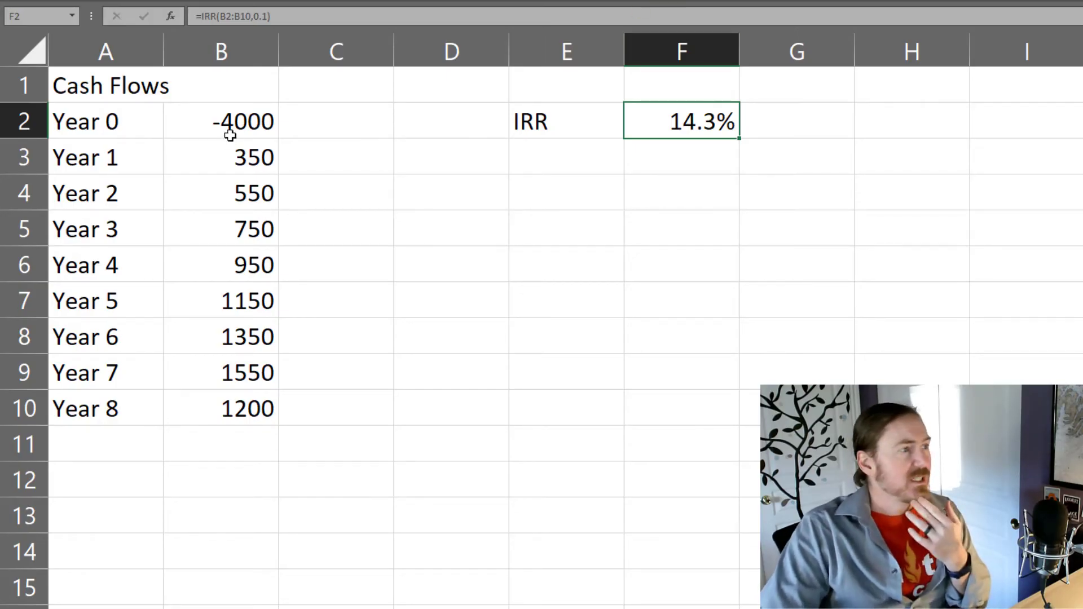
pyautogui.click(266, 129)
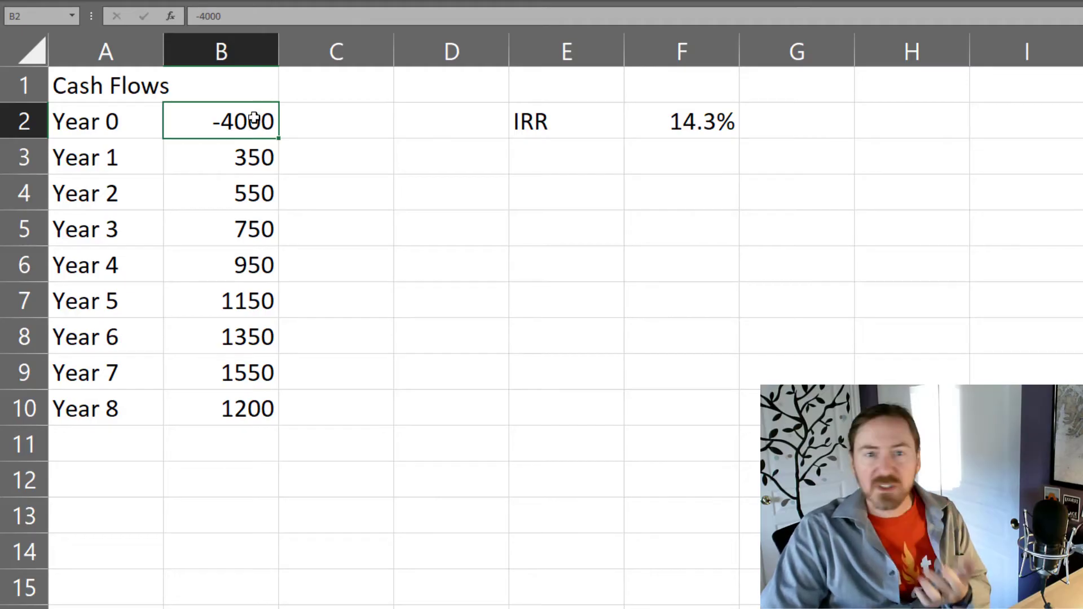
pyautogui.moveTo(254, 154); pyautogui.dragTo(246, 400)
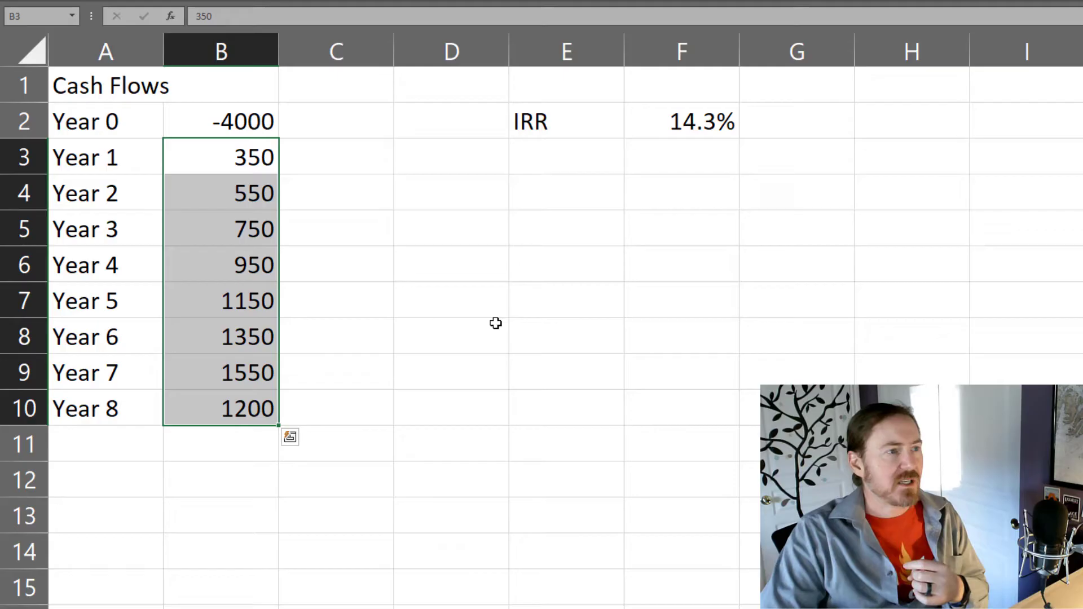
pyautogui.click(397, 206)
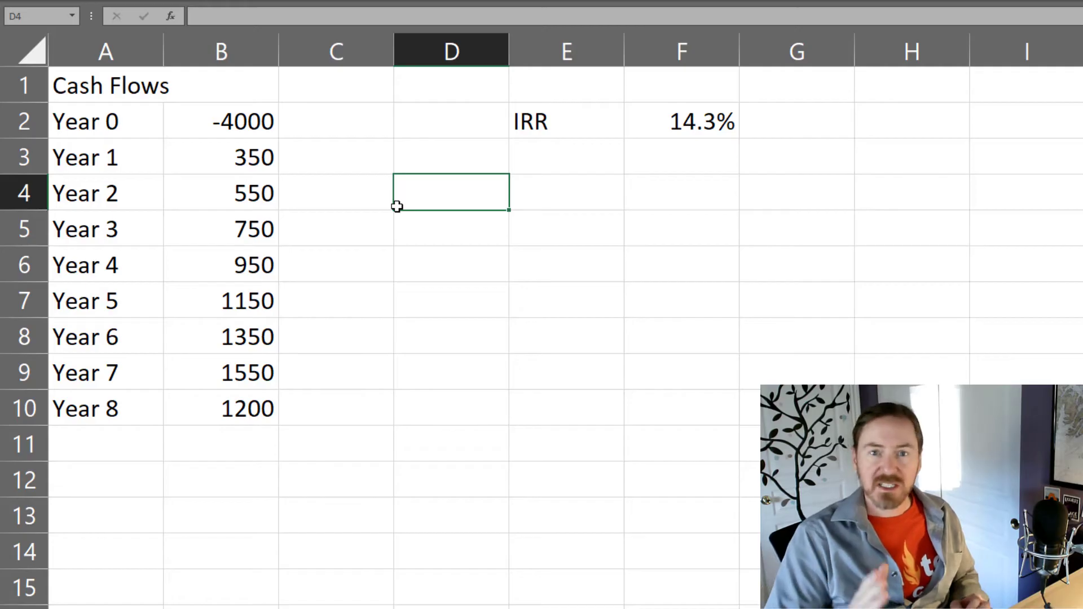
pyautogui.moveTo(256, 121); pyautogui.dragTo(221, 418)
pyautogui.click(467, 338)
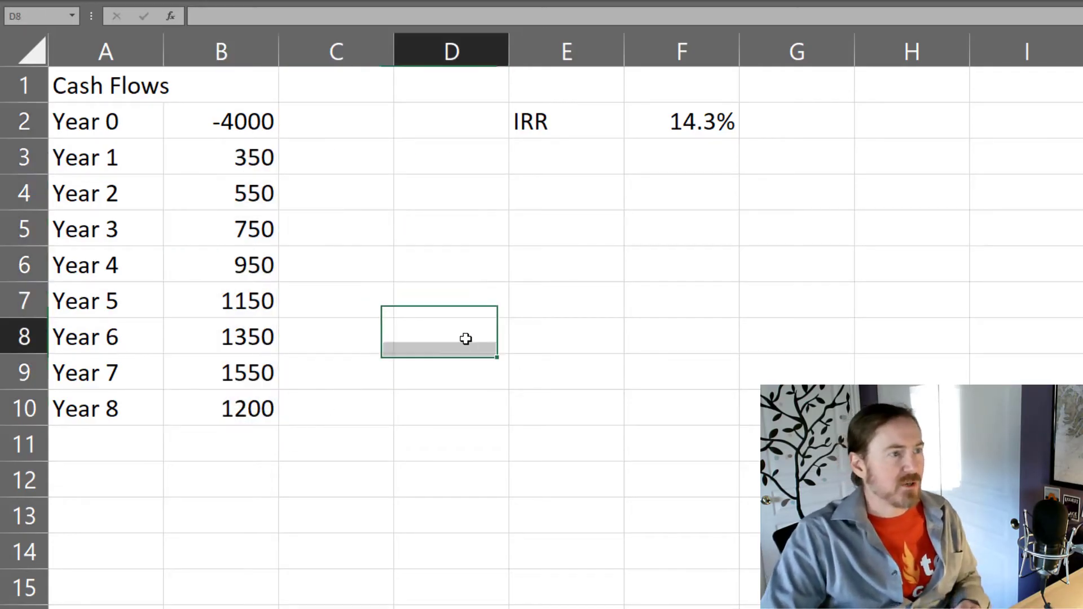
# Step: Label cell E3 as XIRR, directly below the IRR label
pyautogui.click(571, 159)
pyautogui.write('XIRR')
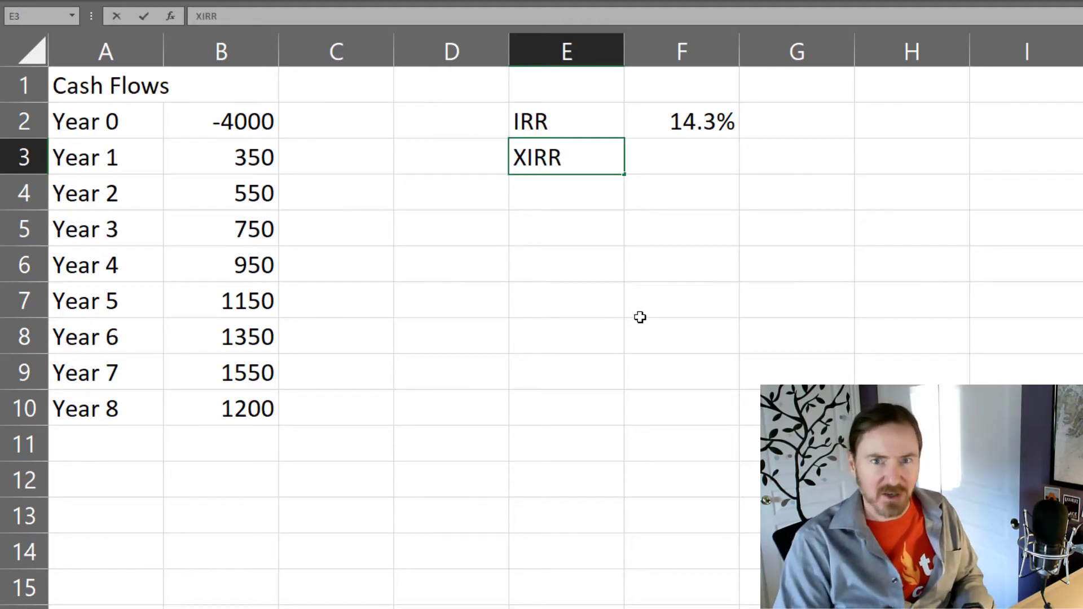
pyautogui.press('Tab')
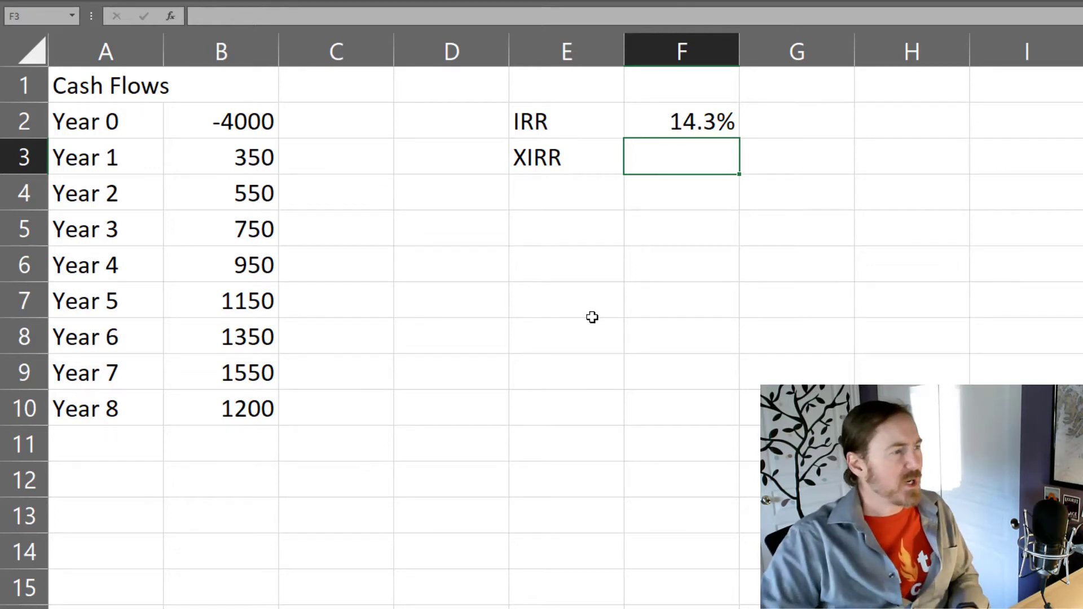
pyautogui.click(358, 128)
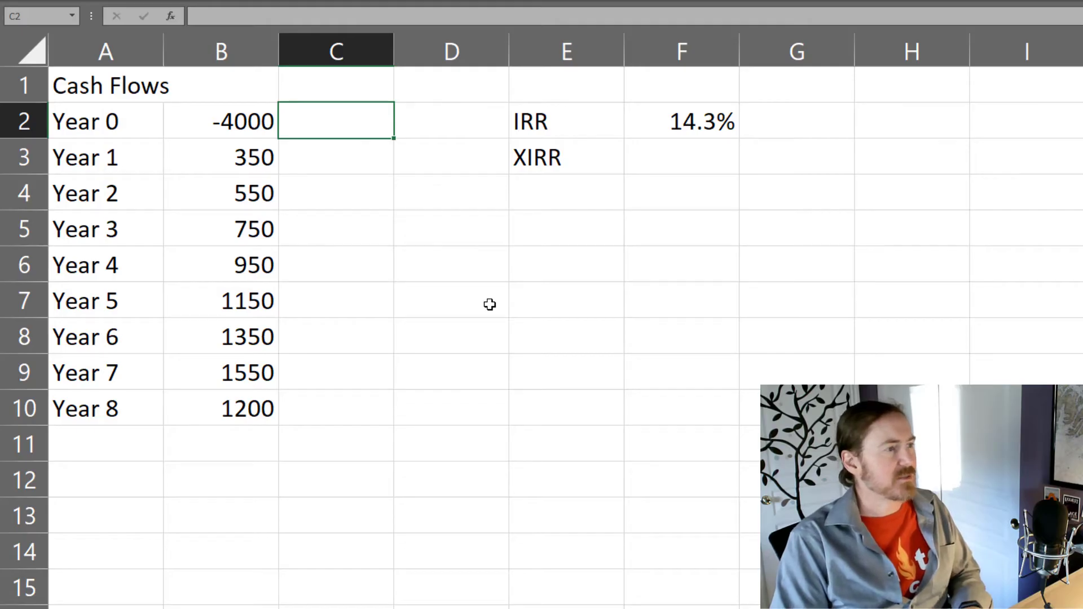
# Step: Enter the date 6/30/21 in C2 and widen column C to fit dates
pyautogui.write('5')
pyautogui.press('BackSpace')
pyautogui.write('6/3')
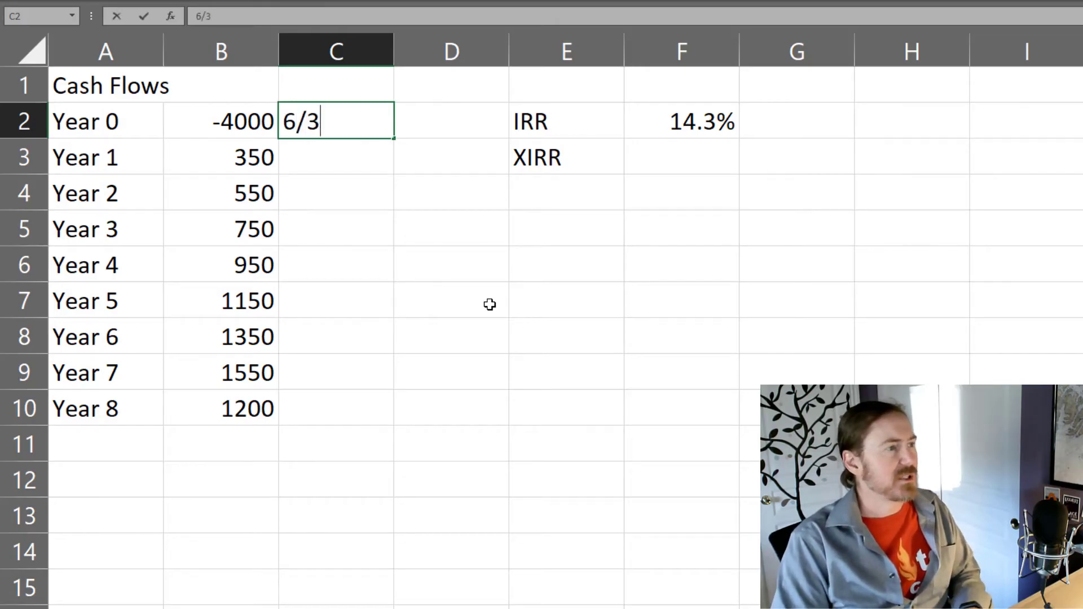
pyautogui.write('0/21')
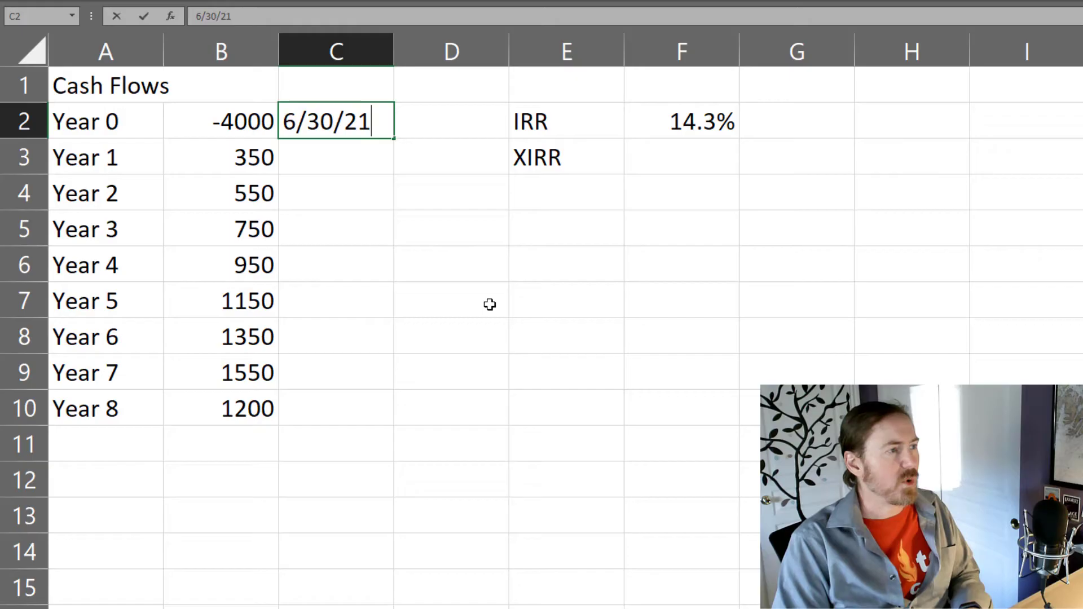
pyautogui.press('Return')
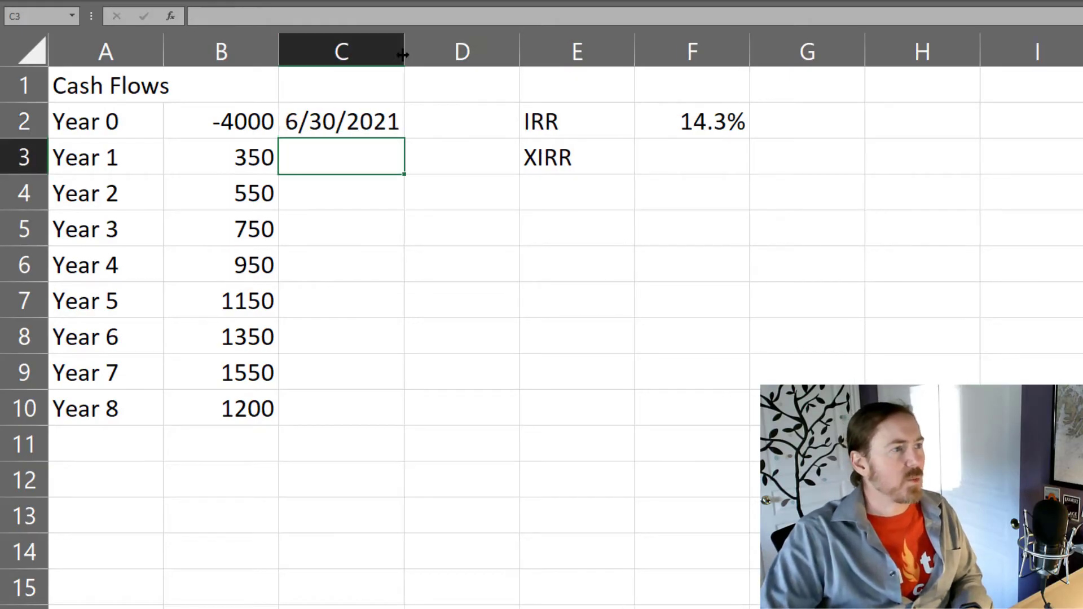
pyautogui.moveTo(403, 54); pyautogui.dragTo(440, 54)
pyautogui.click(381, 189)
pyautogui.click(387, 266)
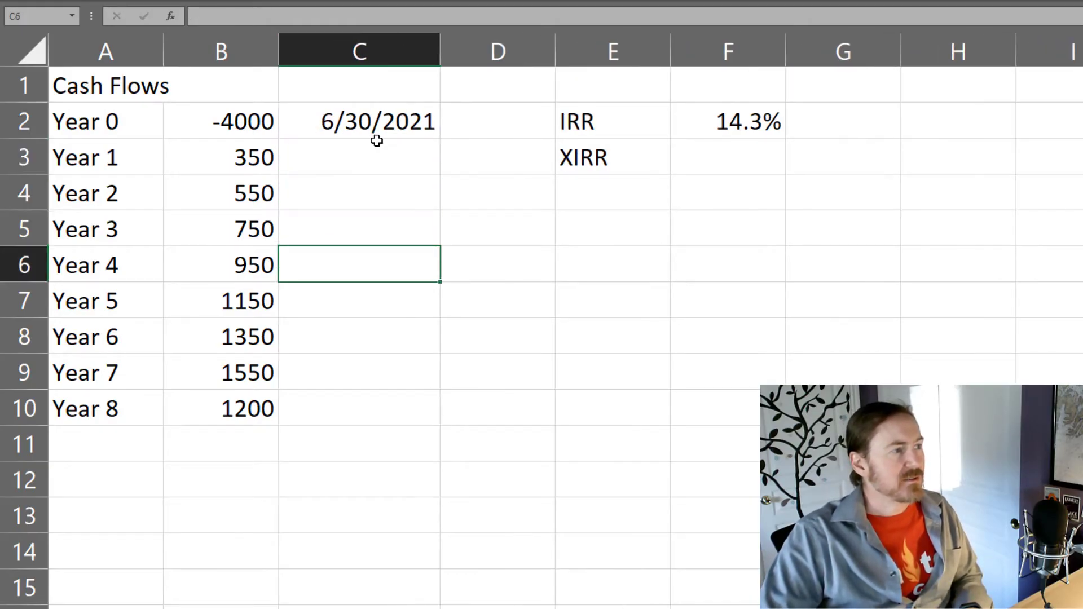
# Step: Enter 6/30/2022 in C3 and fill yearly dates down to 6/30/2029 in C10
pyautogui.click(377, 150)
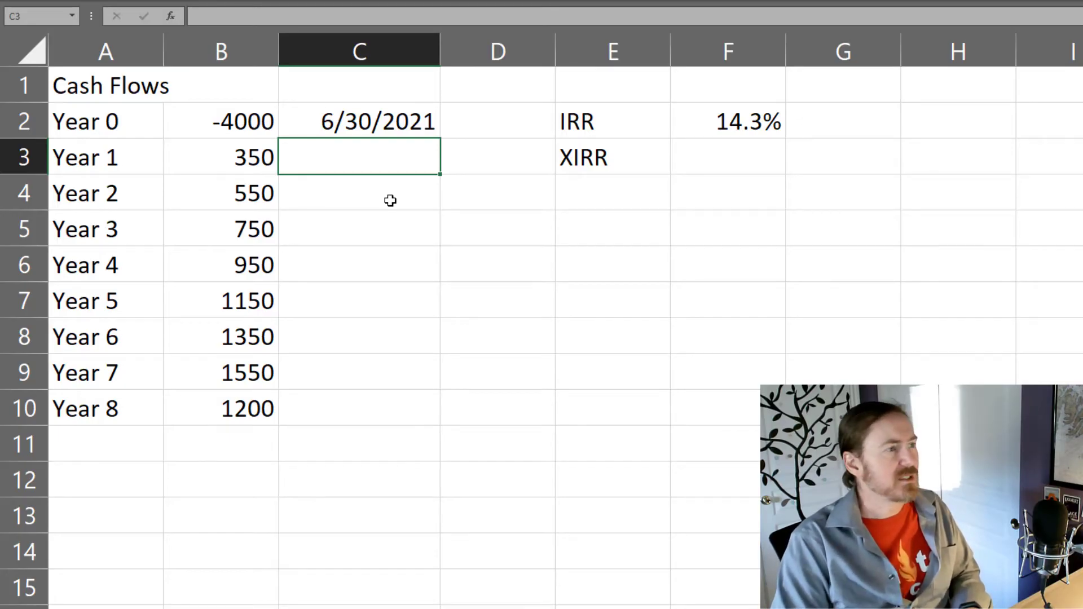
pyautogui.write('6/30/')
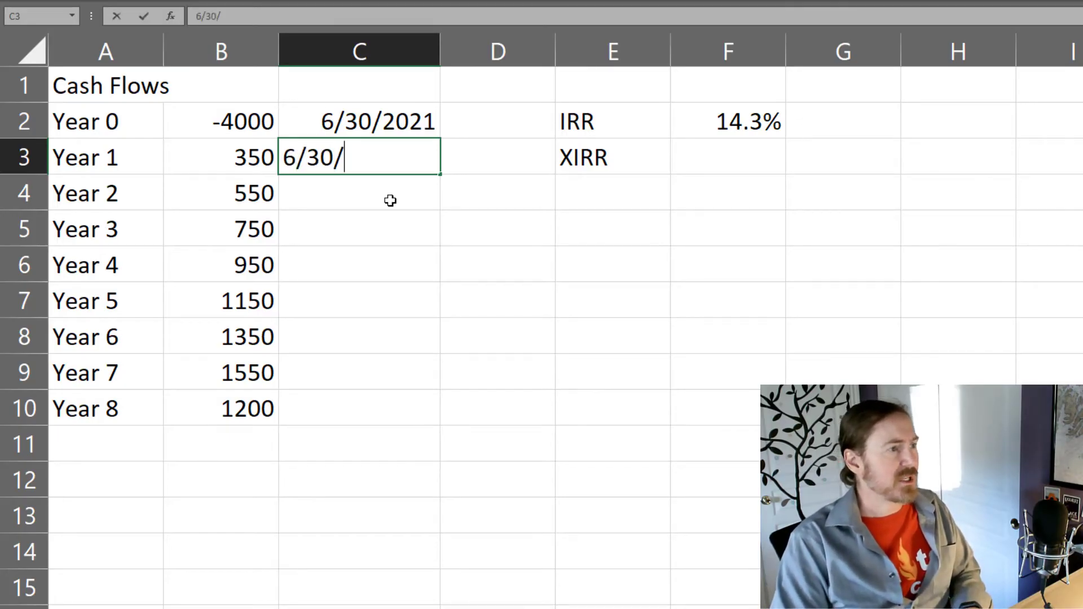
pyautogui.write('202')
pyautogui.press('Return')
pyautogui.moveTo(379, 118); pyautogui.dragTo(381, 158)
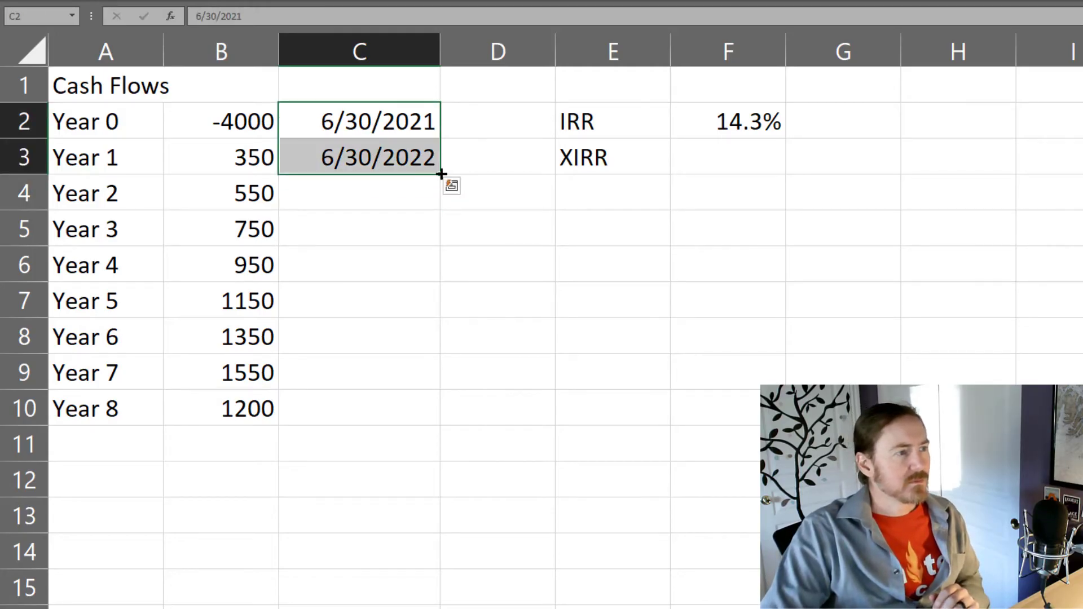
pyautogui.moveTo(441, 174); pyautogui.dragTo(427, 425)
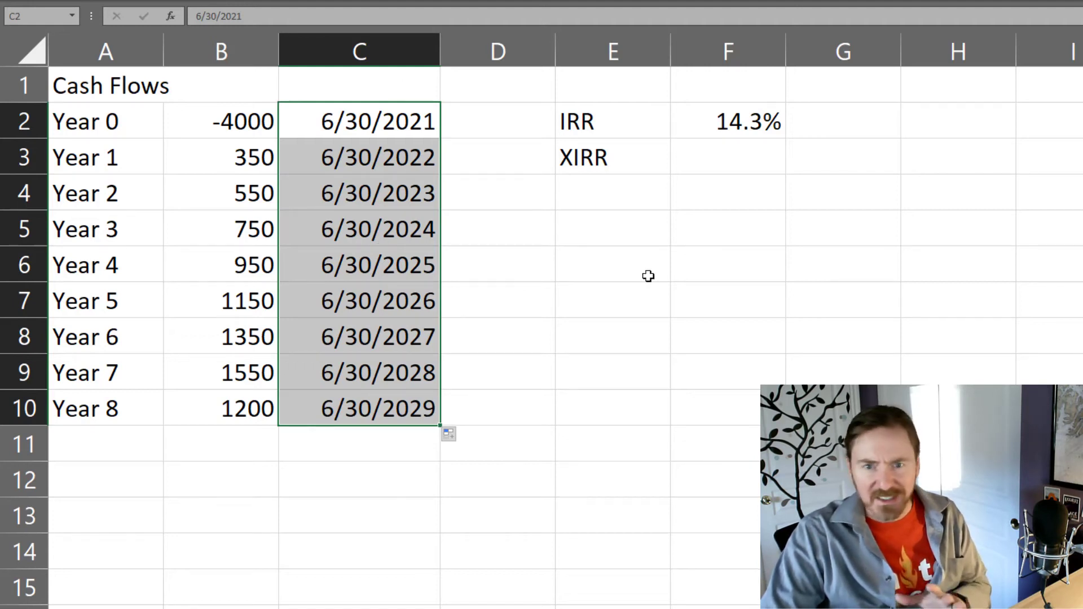
pyautogui.click(700, 257)
pyautogui.click(683, 162)
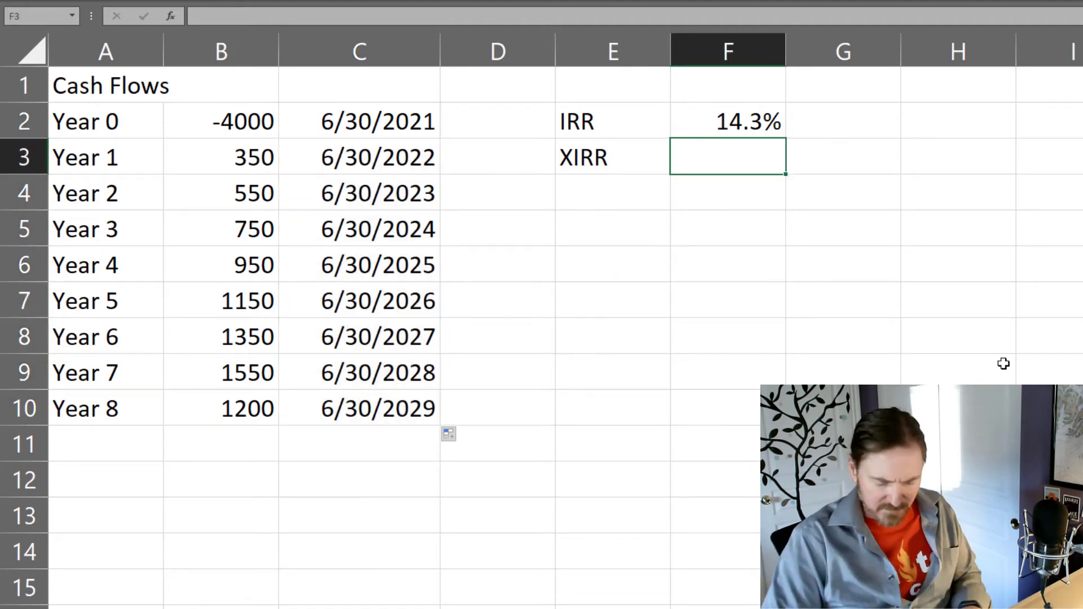
# Step: Enter =XIRR(B2:B10,C2:C10) in F3, returning 0.14297
pyautogui.write('=')
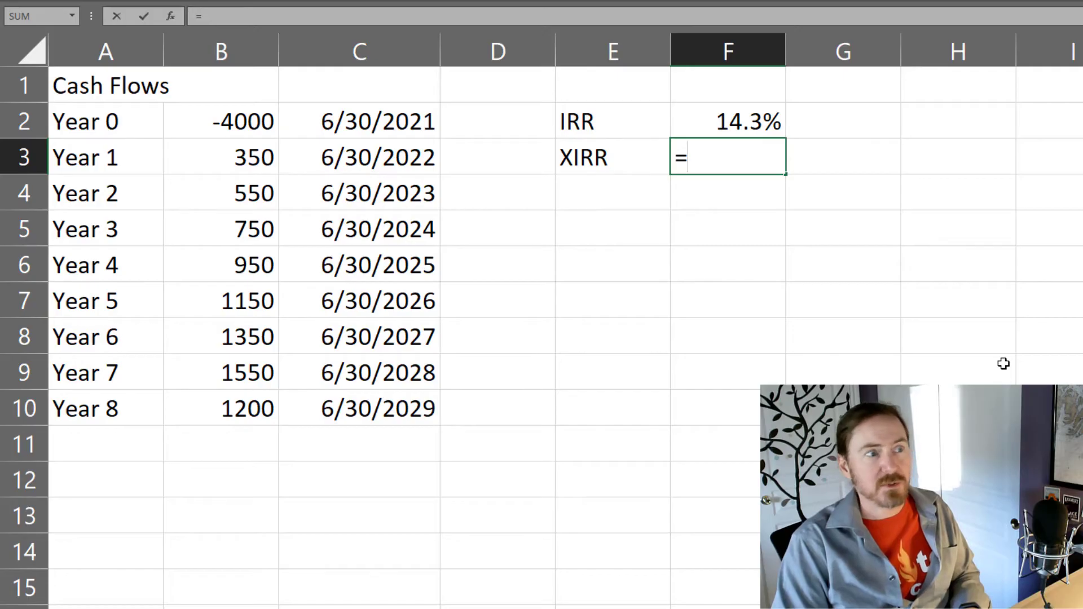
pyautogui.write('xirr(')
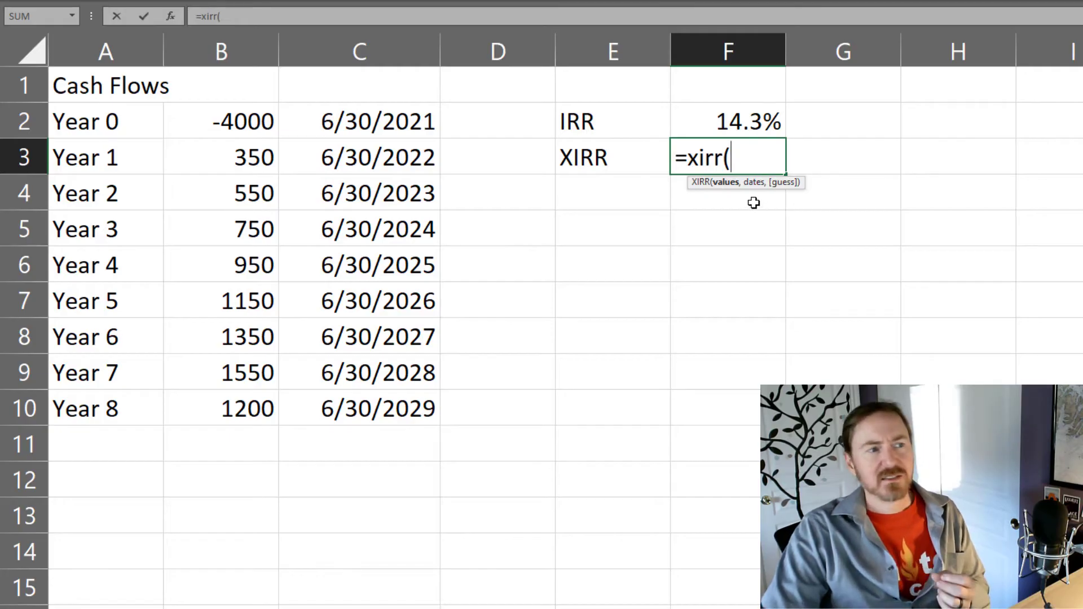
pyautogui.moveTo(252, 118); pyautogui.dragTo(254, 412)
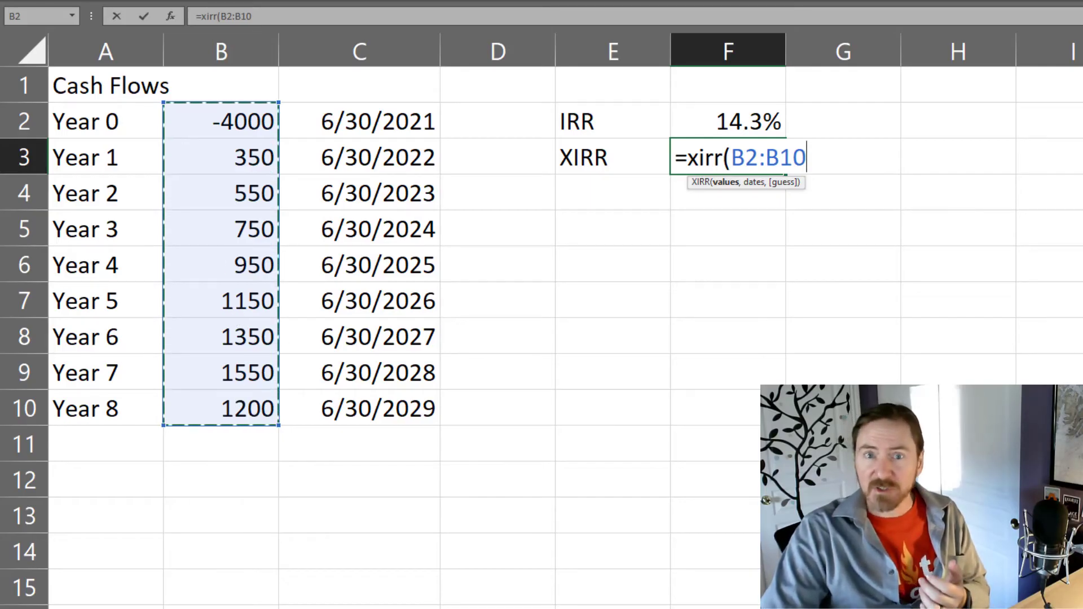
pyautogui.write(',')
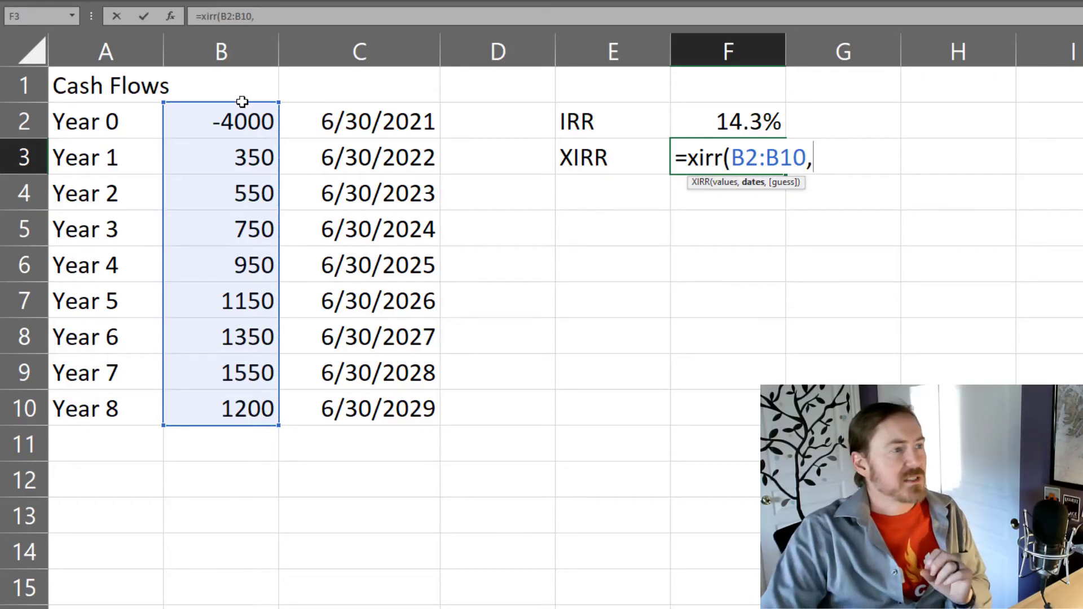
pyautogui.moveTo(366, 125); pyautogui.dragTo(393, 414)
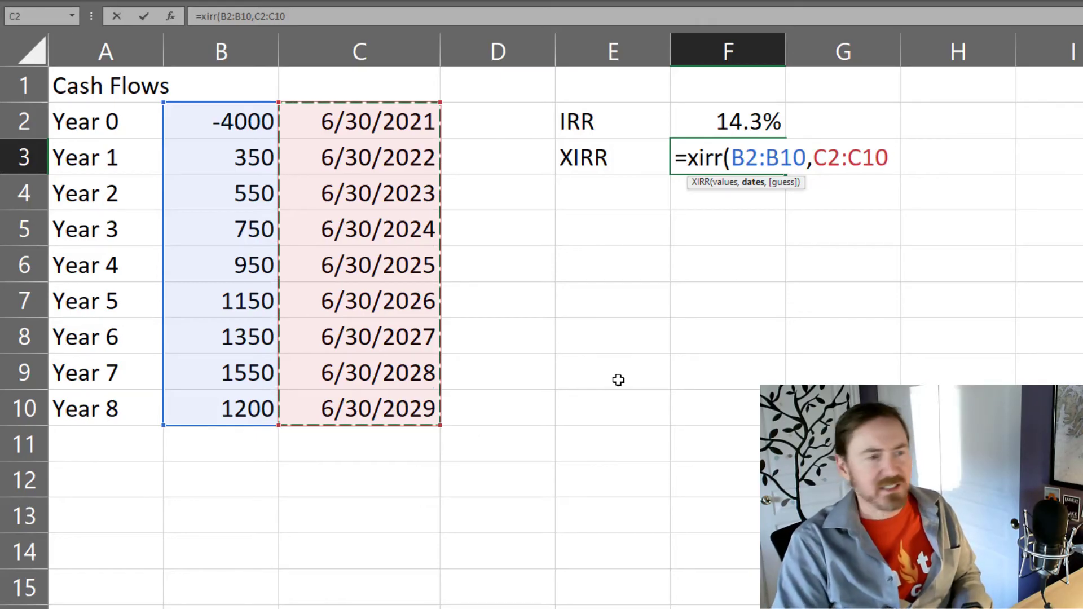
pyautogui.write(')')
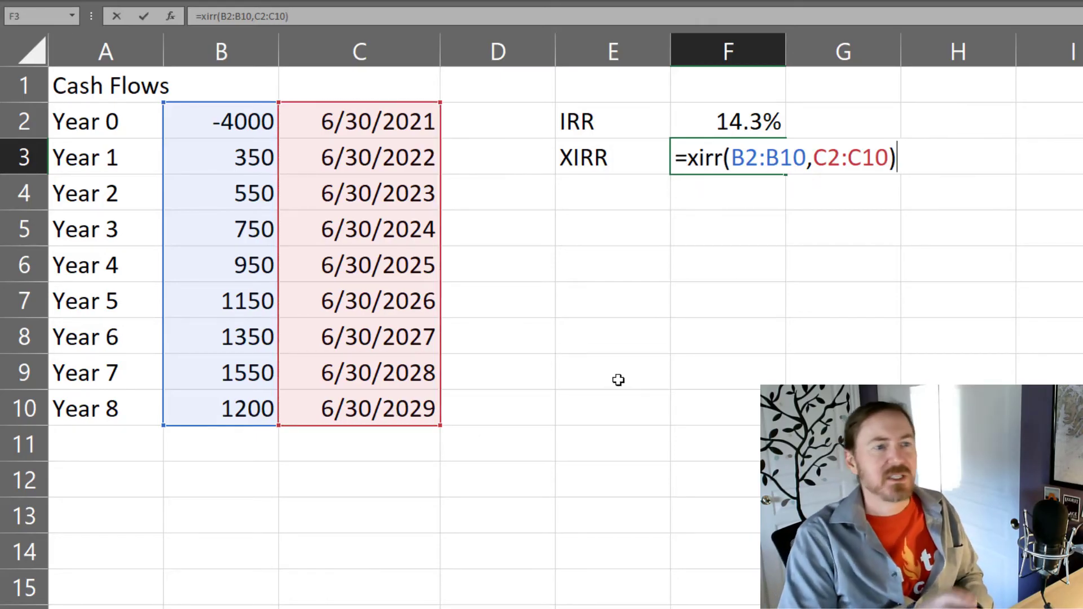
pyautogui.press('Return')
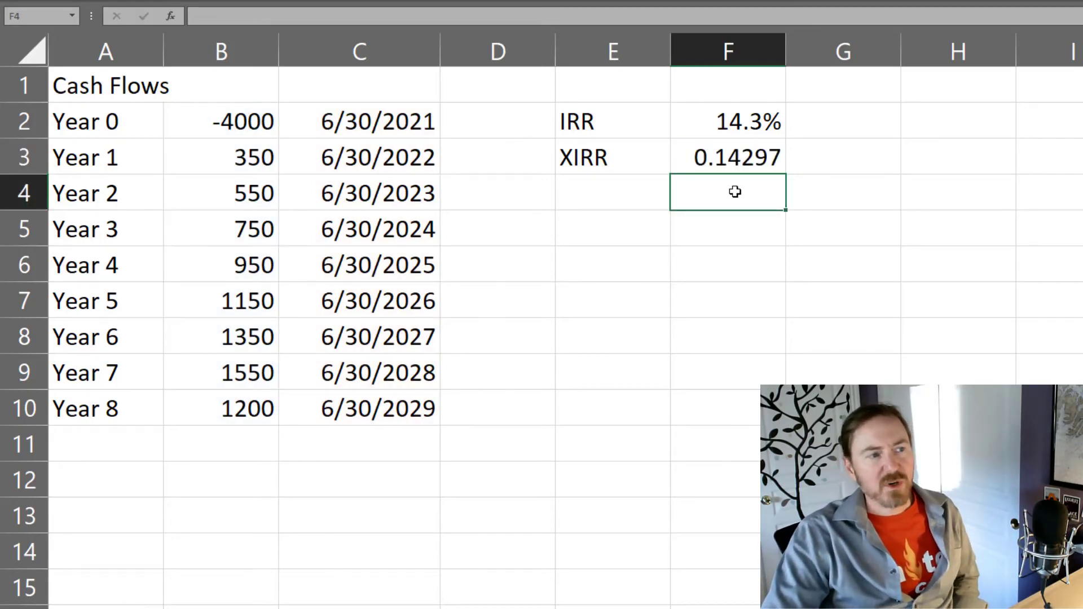
# Step: Format the XIRR result in F3 as a two-decimal percentage, 14.30%
pyautogui.click(755, 158)
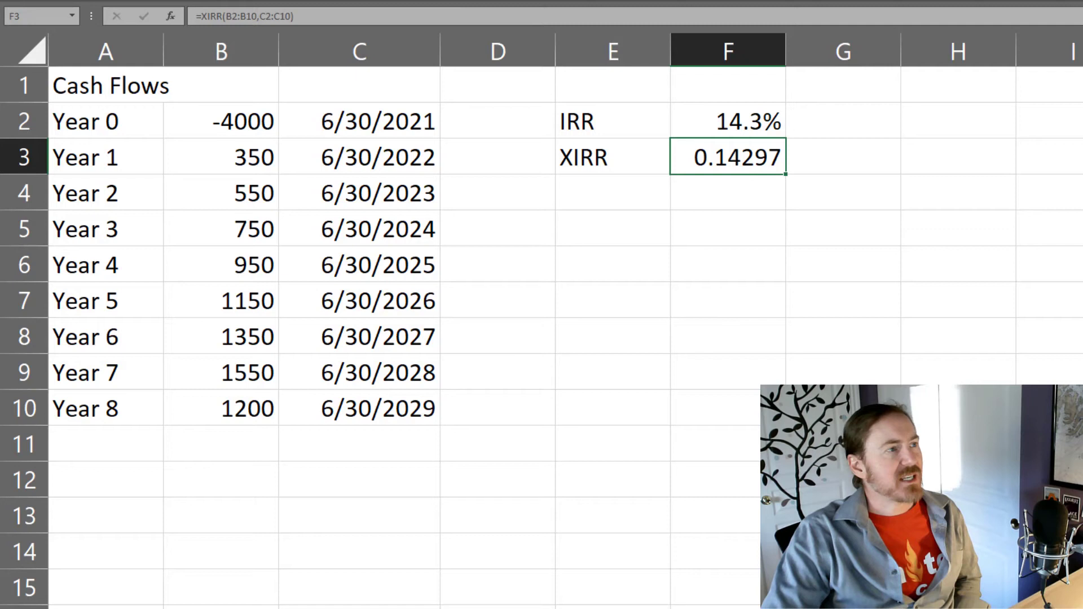
pyautogui.hotkey('ctrl', 'shift', '5')
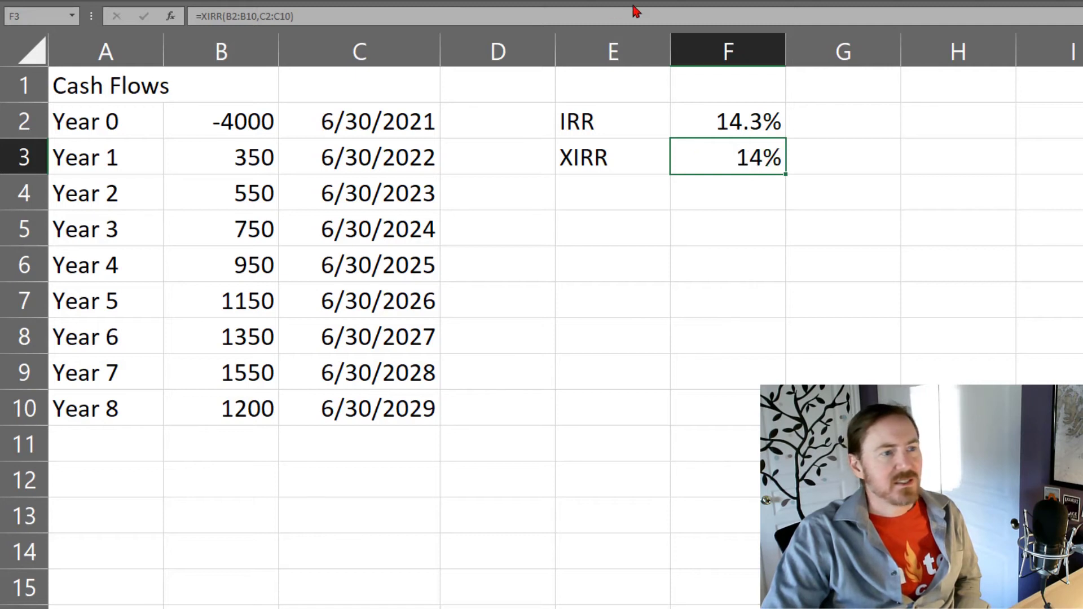
pyautogui.hotkey('alt', 'h')
pyautogui.press('0')
# Step: Give the IRR result in F2 two decimals so it reads 14.31%
pyautogui.hotkey('alt', 'h')
pyautogui.press('0')
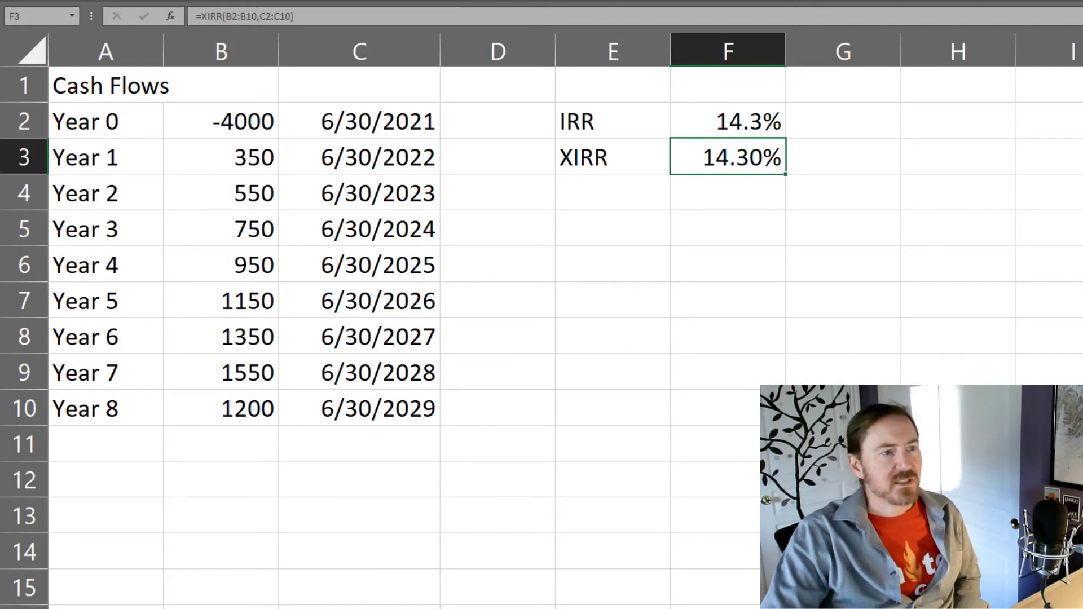
pyautogui.click(720, 130)
pyautogui.hotkey('alt', 'h')
pyautogui.press('0')
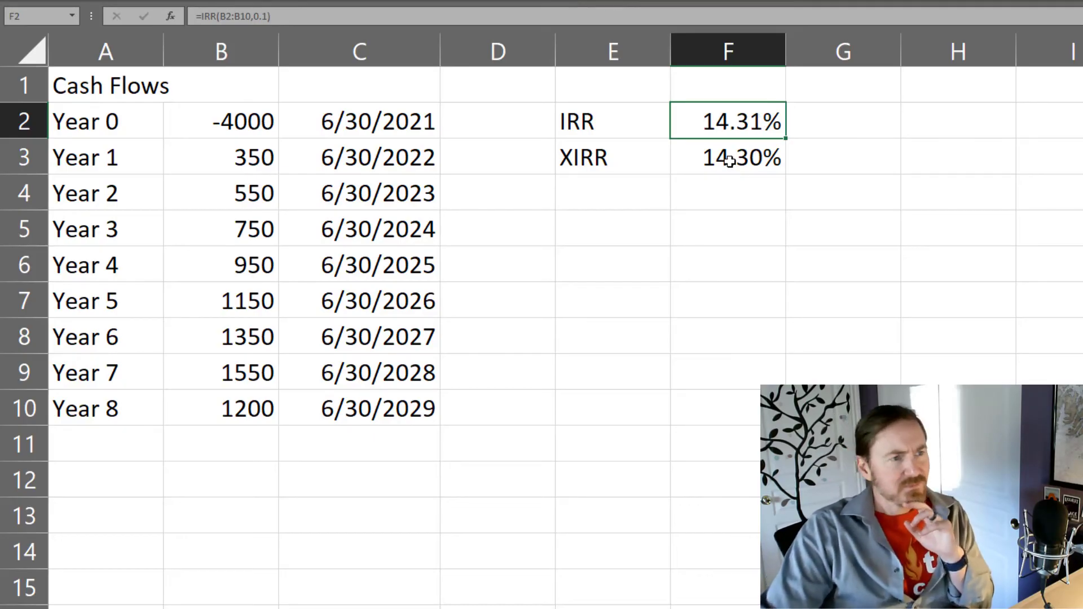
pyautogui.click(515, 302)
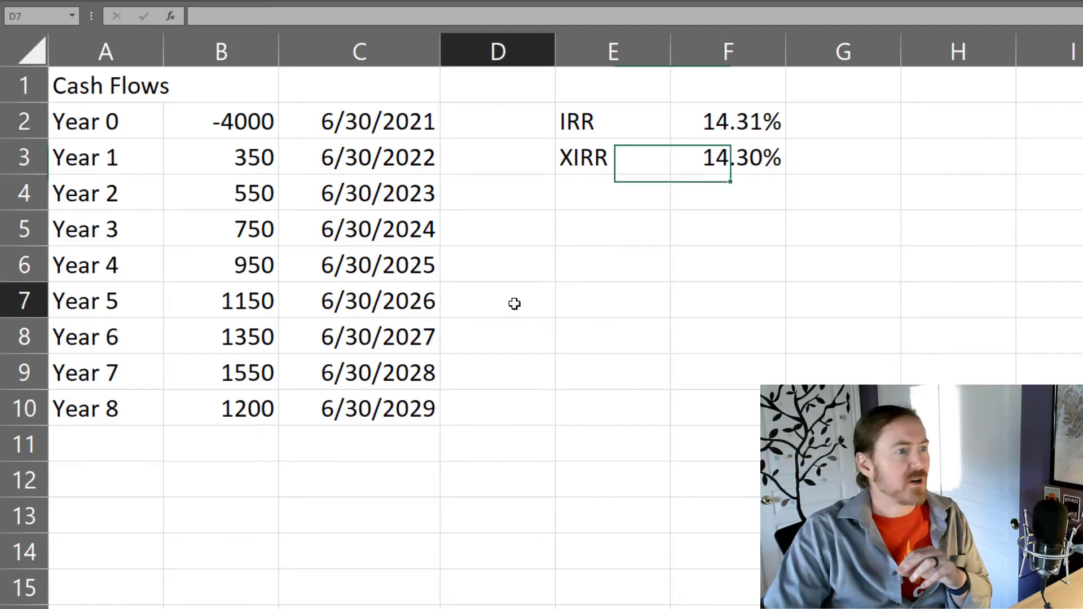
pyautogui.moveTo(386, 131); pyautogui.dragTo(401, 390)
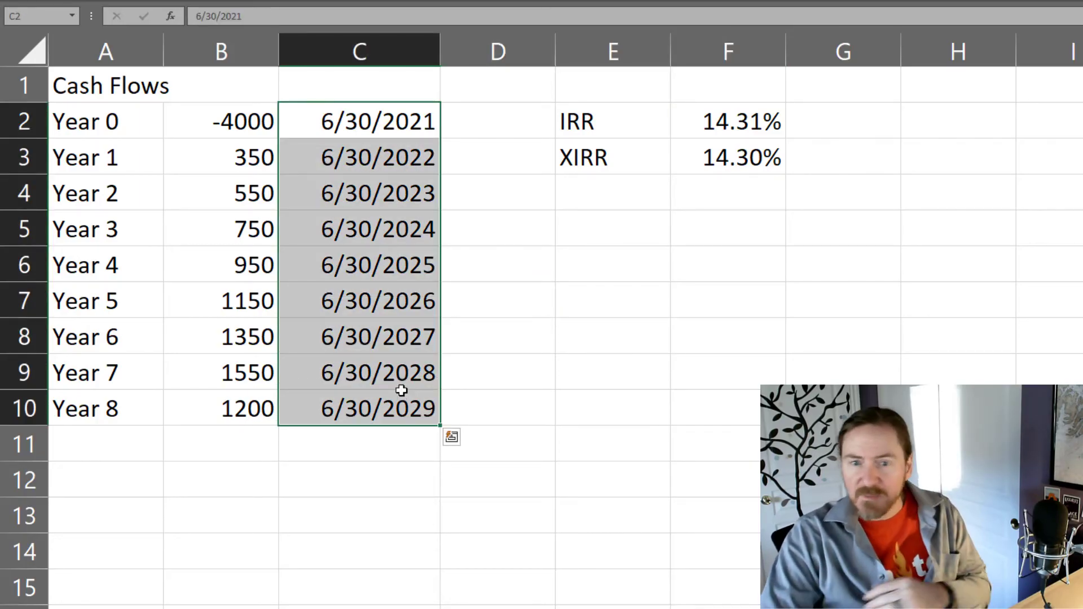
pyautogui.moveTo(203, 124); pyautogui.dragTo(215, 402)
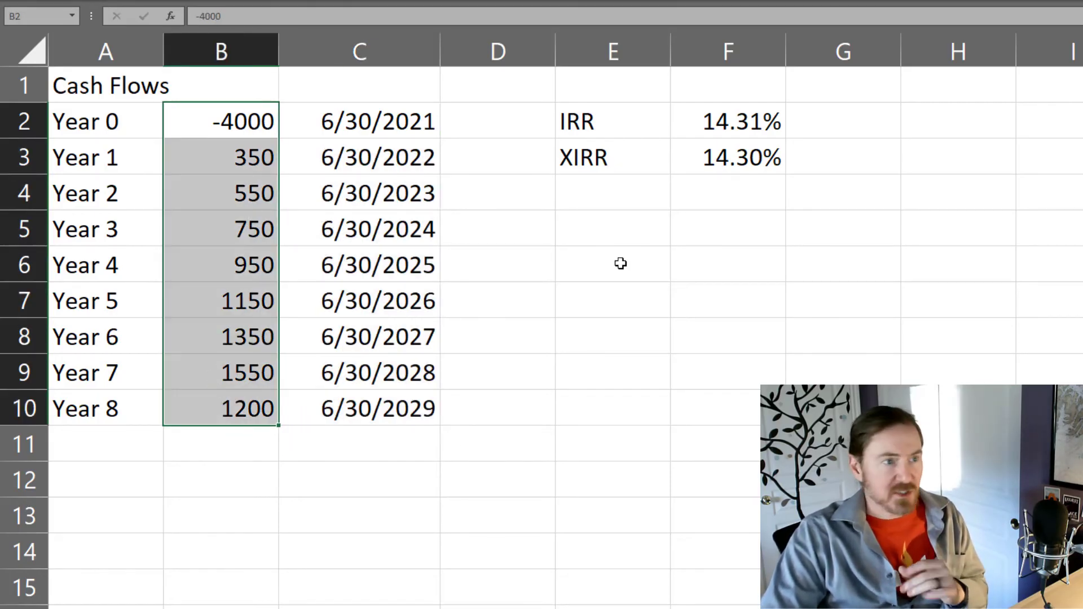
# Step: Change the Year 1 date in C3 to 9/30/2021, raising XIRR to 14.49%
pyautogui.click(723, 216)
pyautogui.click(427, 128)
pyautogui.moveTo(423, 130); pyautogui.dragTo(401, 407)
pyautogui.click(380, 169)
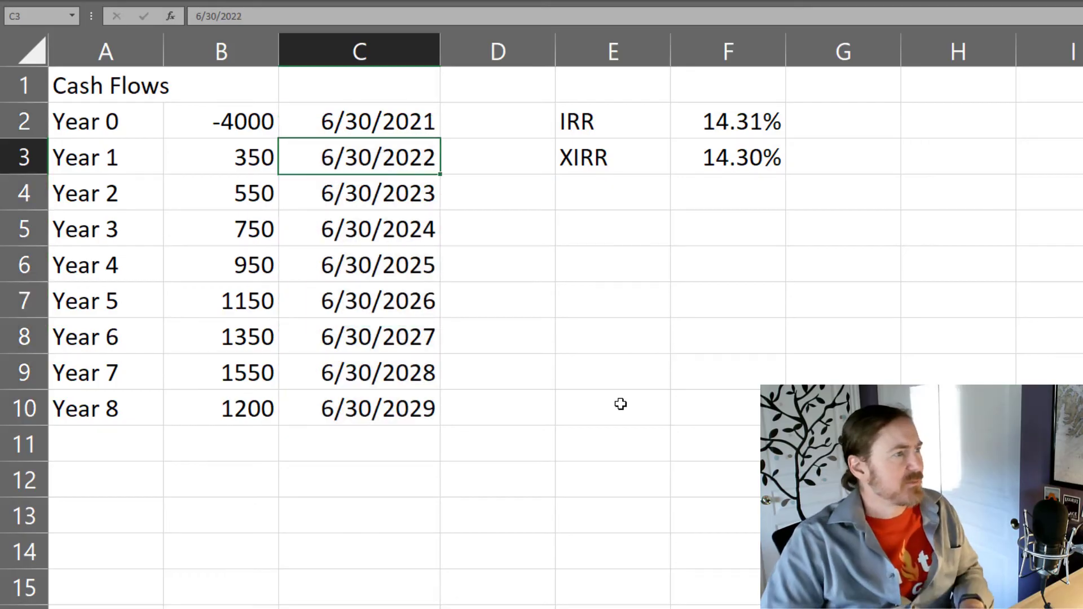
pyautogui.write('9/30')
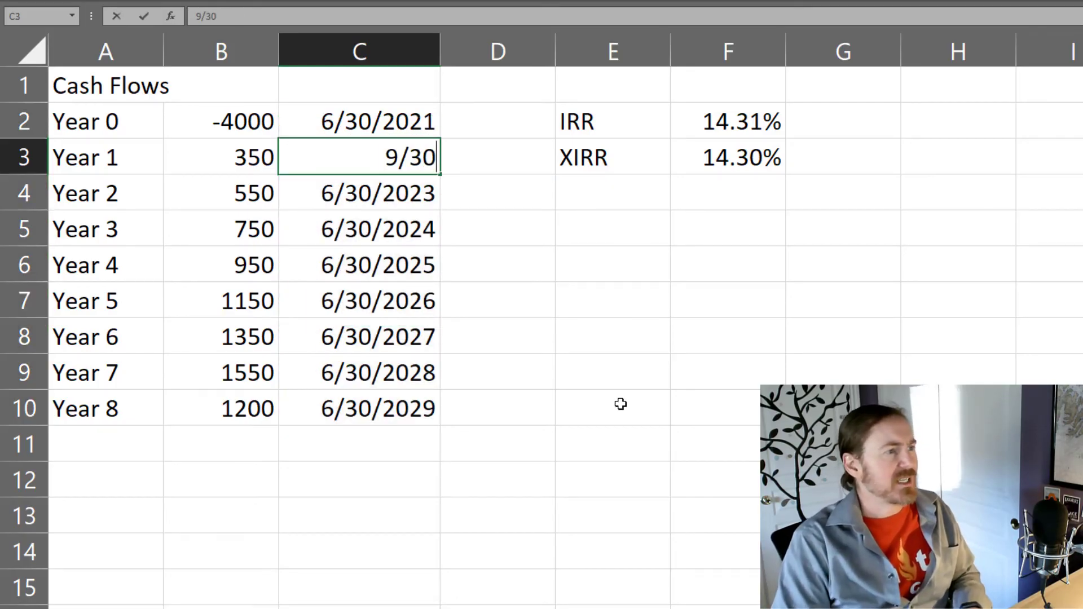
pyautogui.press('Return')
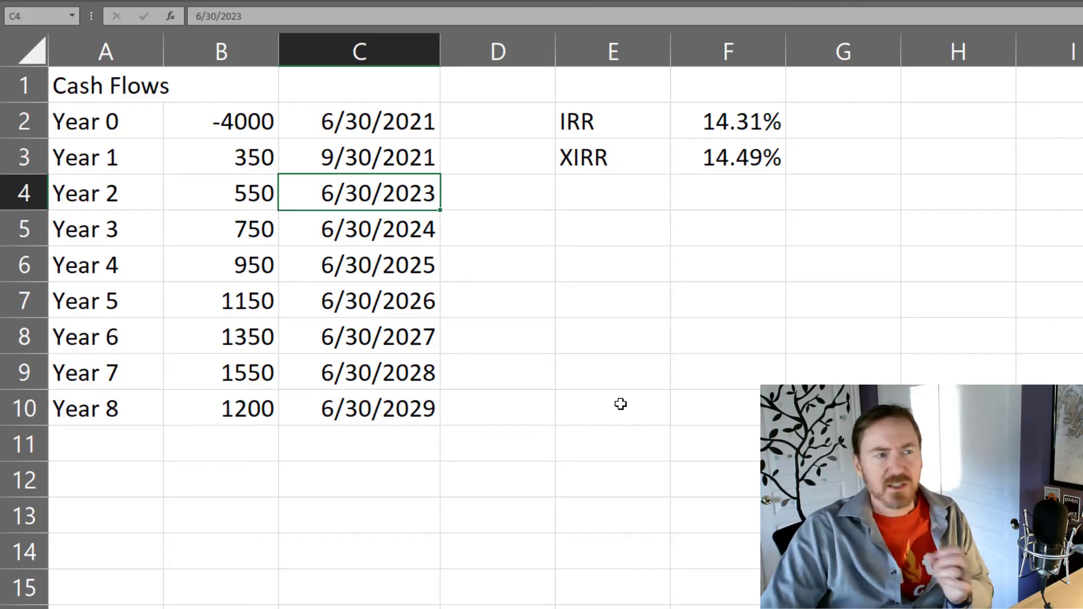
pyautogui.moveTo(401, 121); pyautogui.dragTo(400, 169)
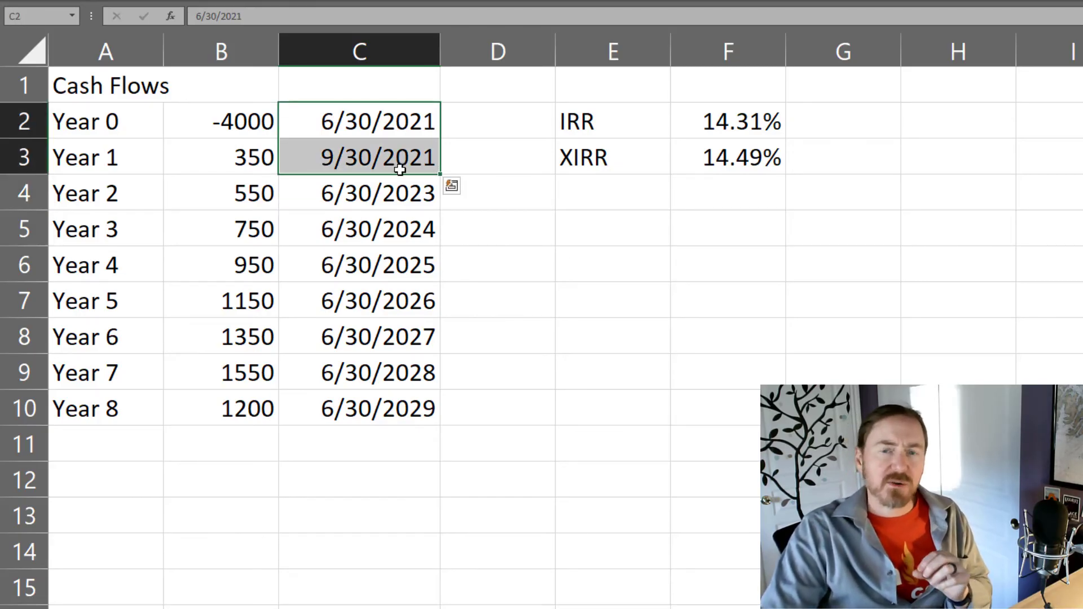
pyautogui.click(757, 153)
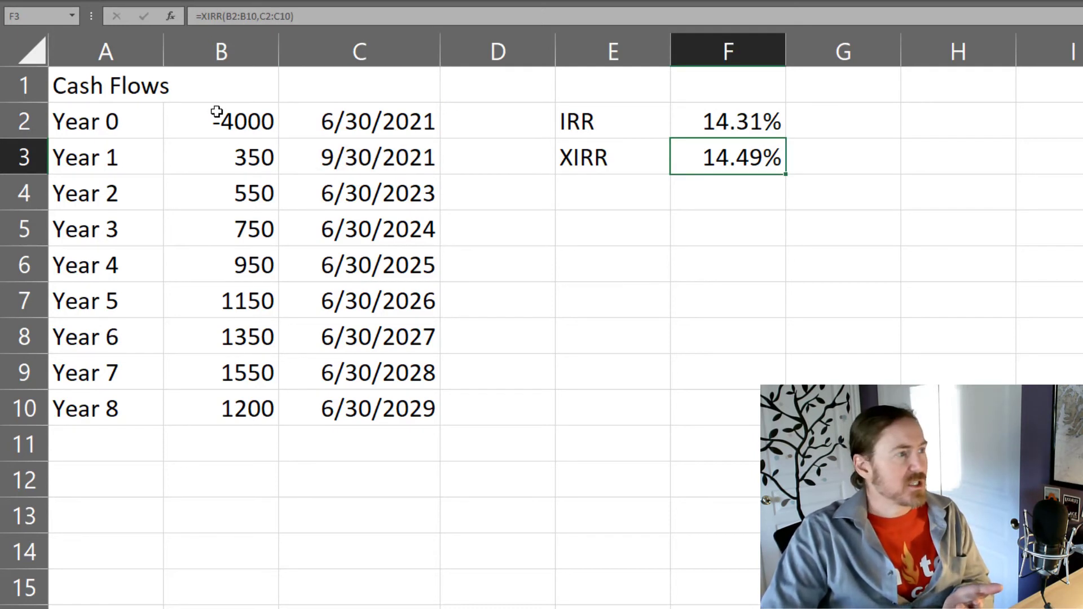
pyautogui.moveTo(216, 112); pyautogui.dragTo(228, 406)
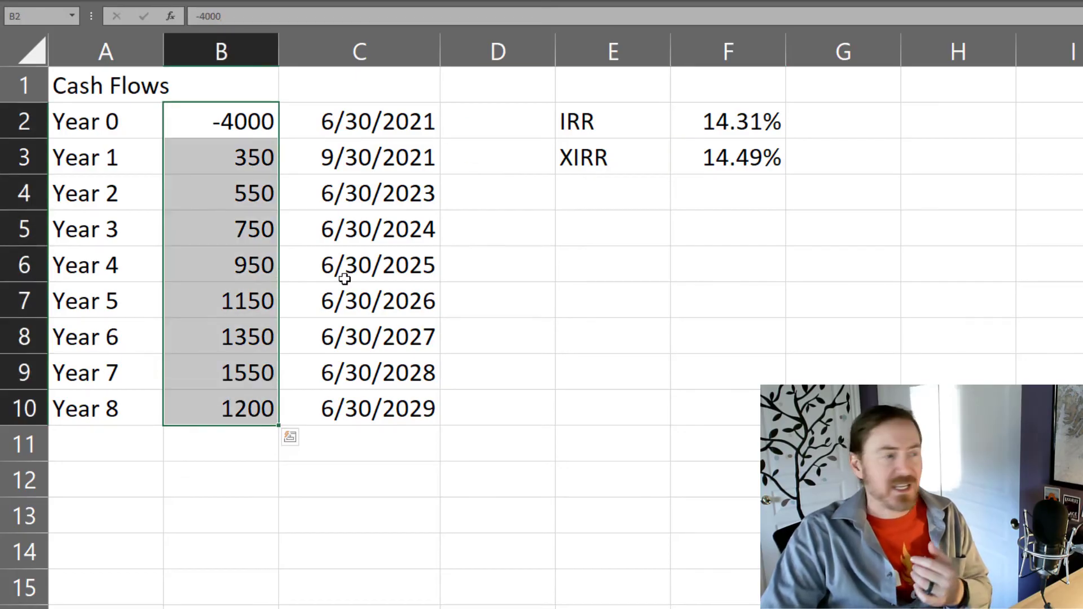
pyautogui.click(369, 229)
pyautogui.moveTo(415, 118); pyautogui.dragTo(429, 418)
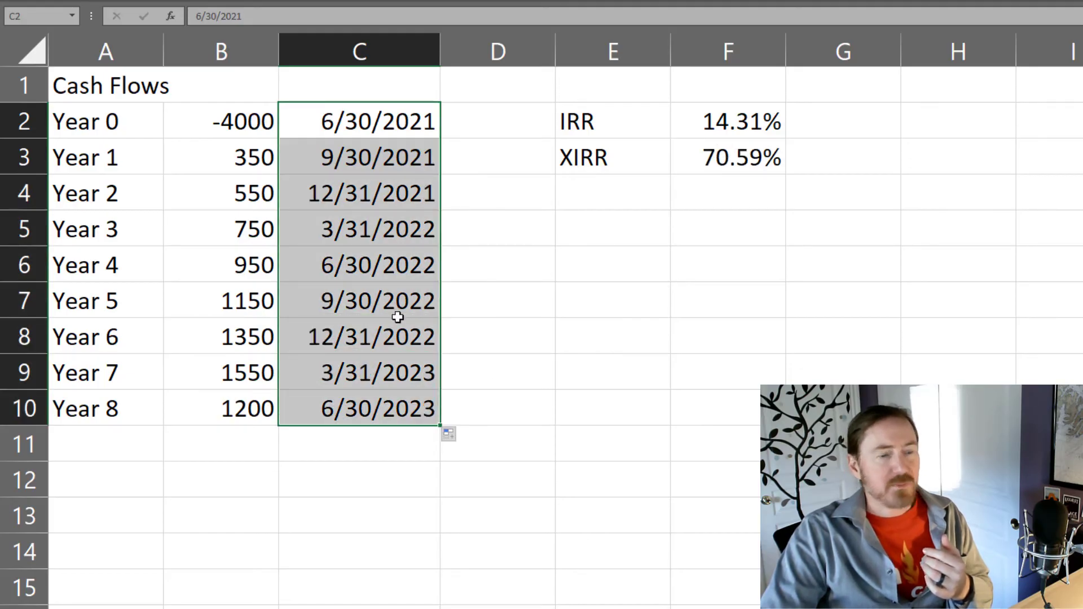
# Step: Continue quarterly dates through 6/30/2023 in C10, giving XIRR 70.59% against IRR 14.31%
pyautogui.click(391, 128)
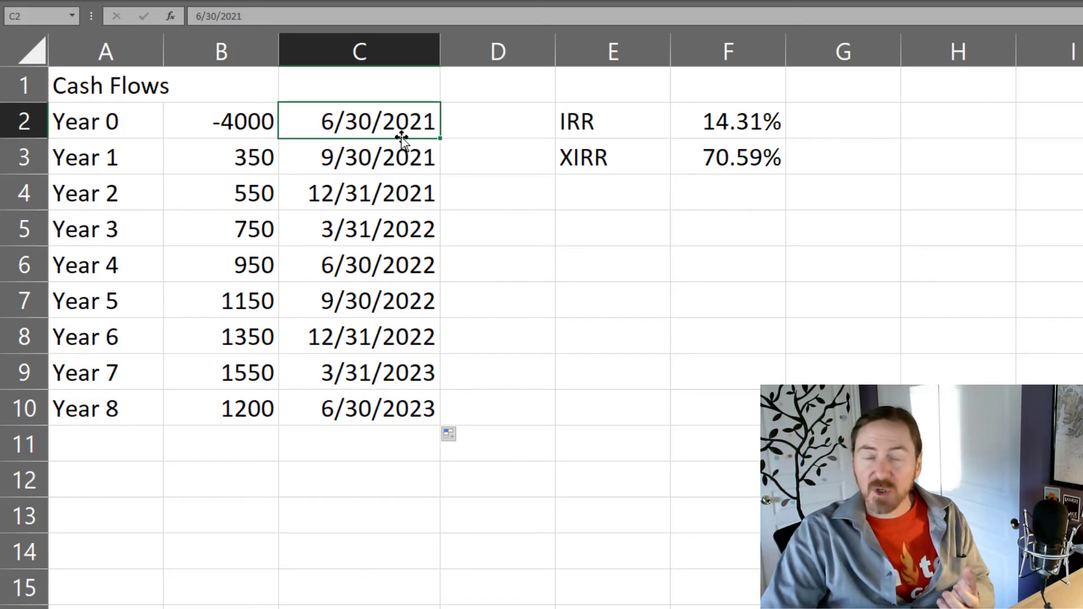
pyautogui.click(413, 421)
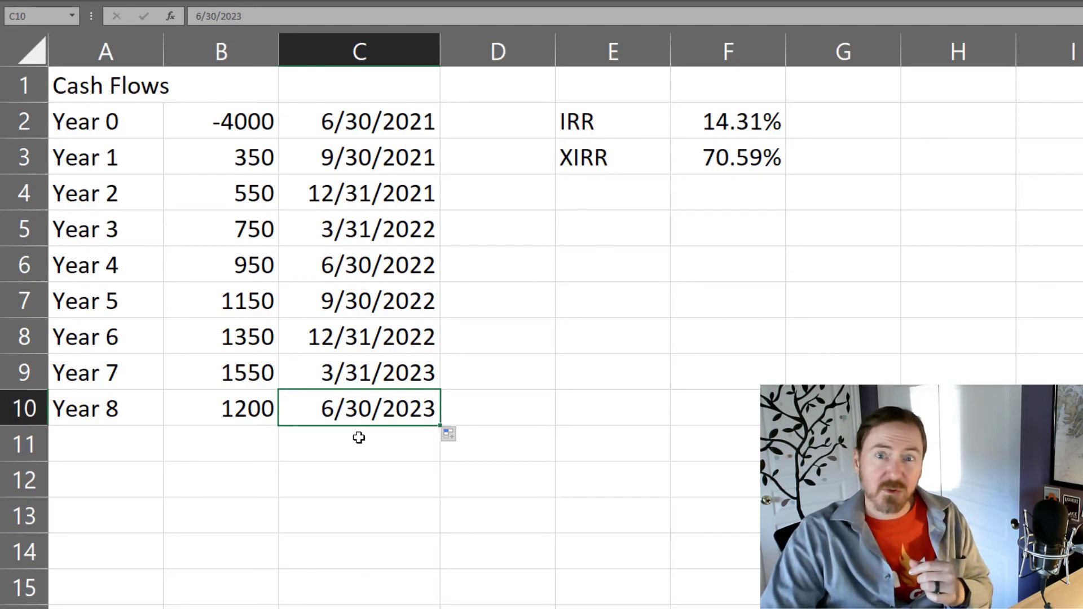
pyautogui.click(624, 155)
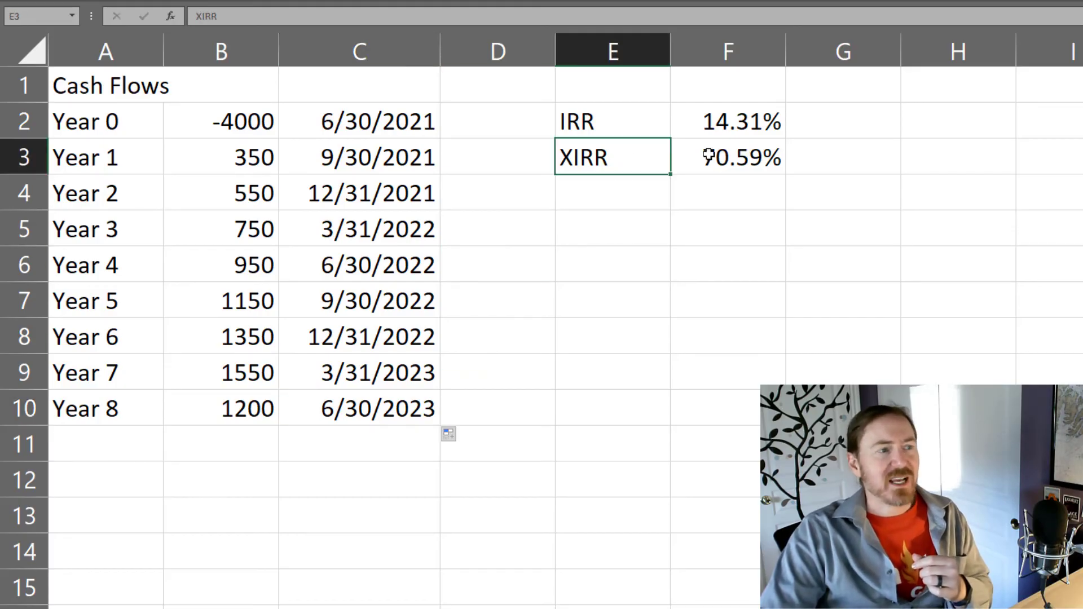
pyautogui.click(708, 157)
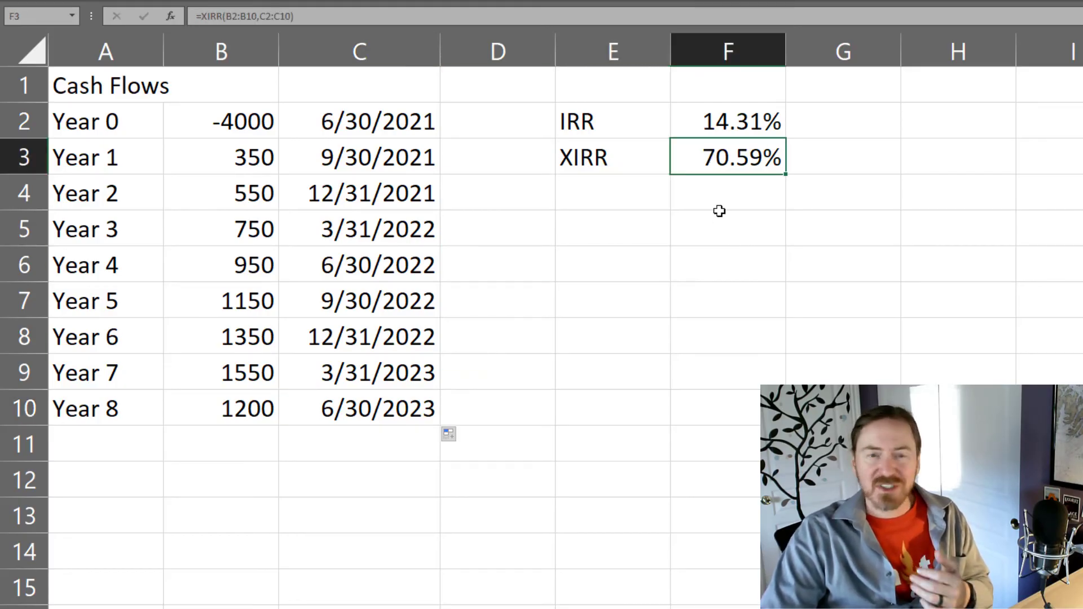
pyautogui.moveTo(425, 121); pyautogui.dragTo(397, 407)
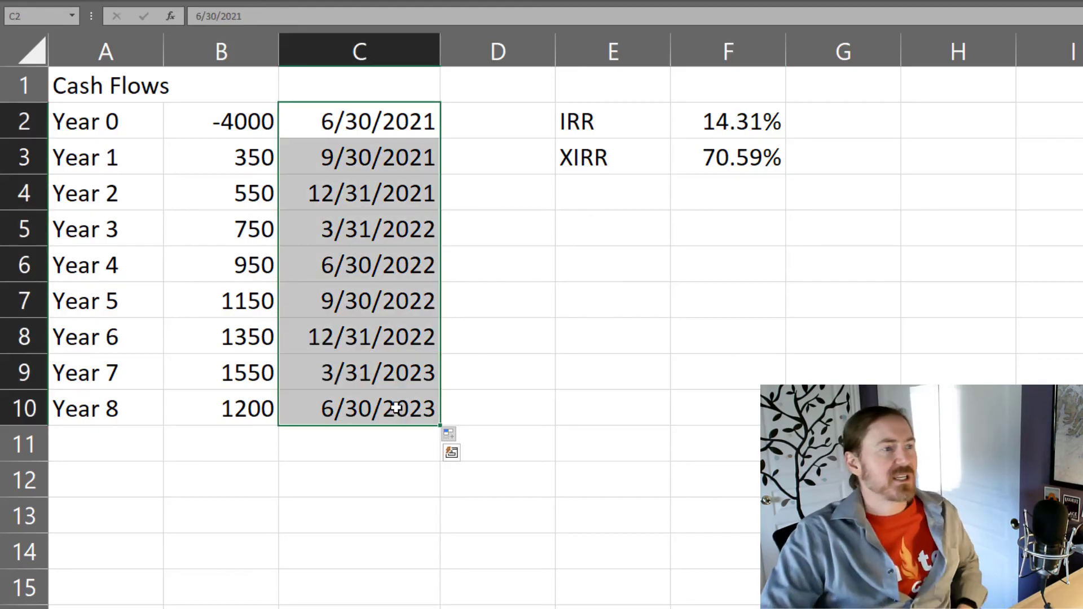
pyautogui.click(612, 157)
pyautogui.click(612, 128)
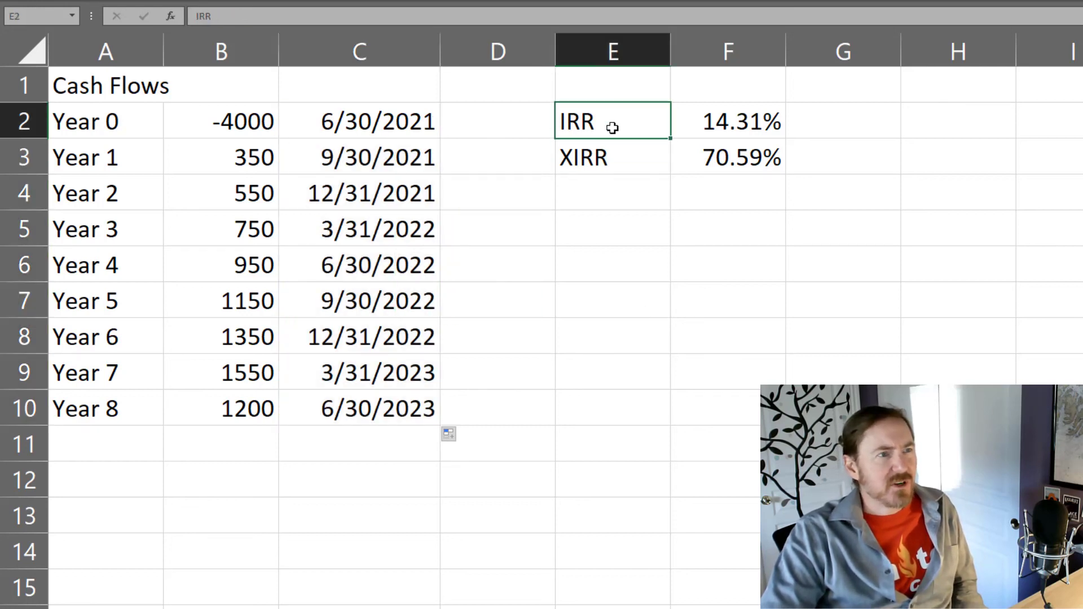
pyautogui.click(626, 147)
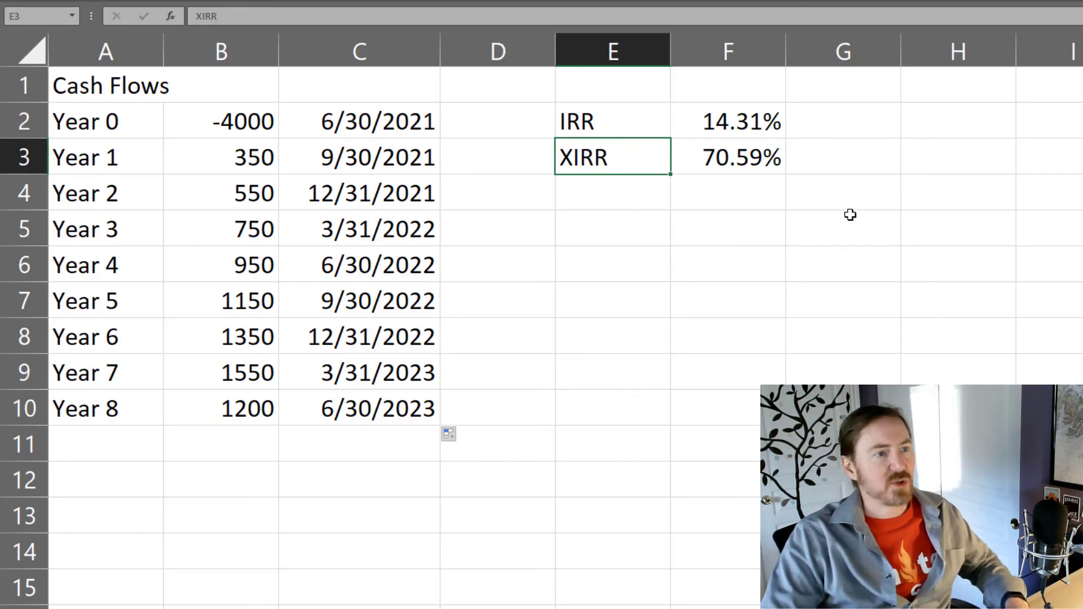
# Step: Show formulas so dates become serials 44377–45107, and autofit column E to reveal =XIRR(B2:B10,C2:C10)
pyautogui.hotkey('ctrl', '`')
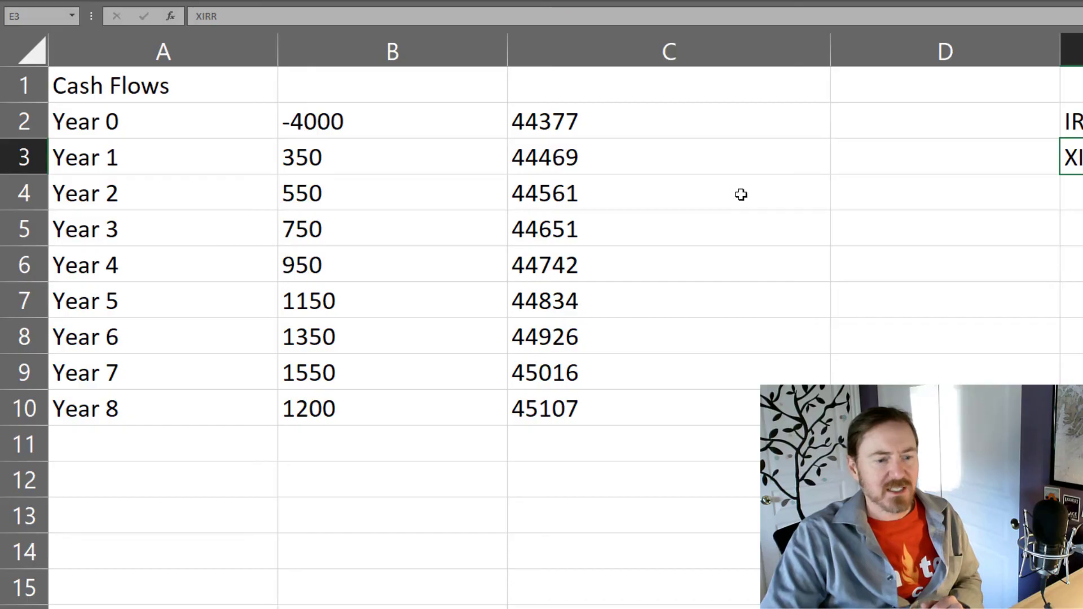
pyautogui.click(910, 253)
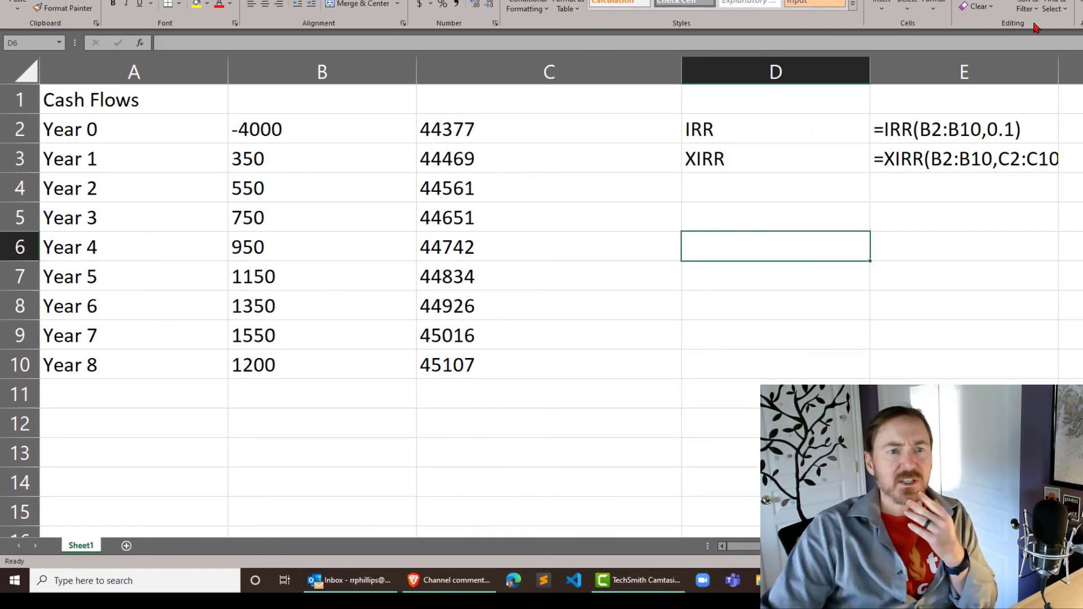
pyautogui.doubleClick(1059, 70)
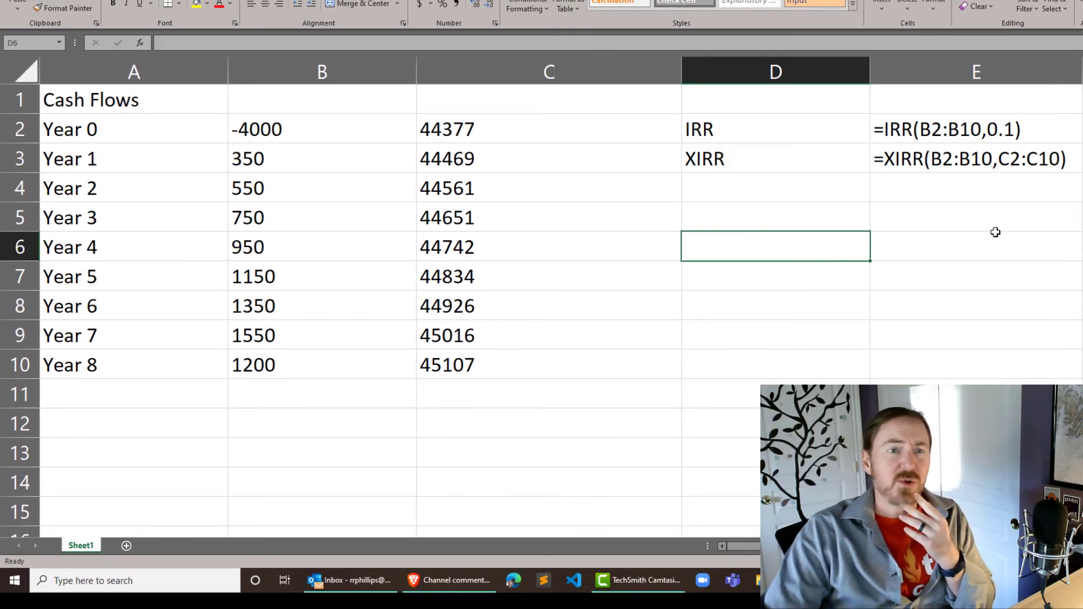